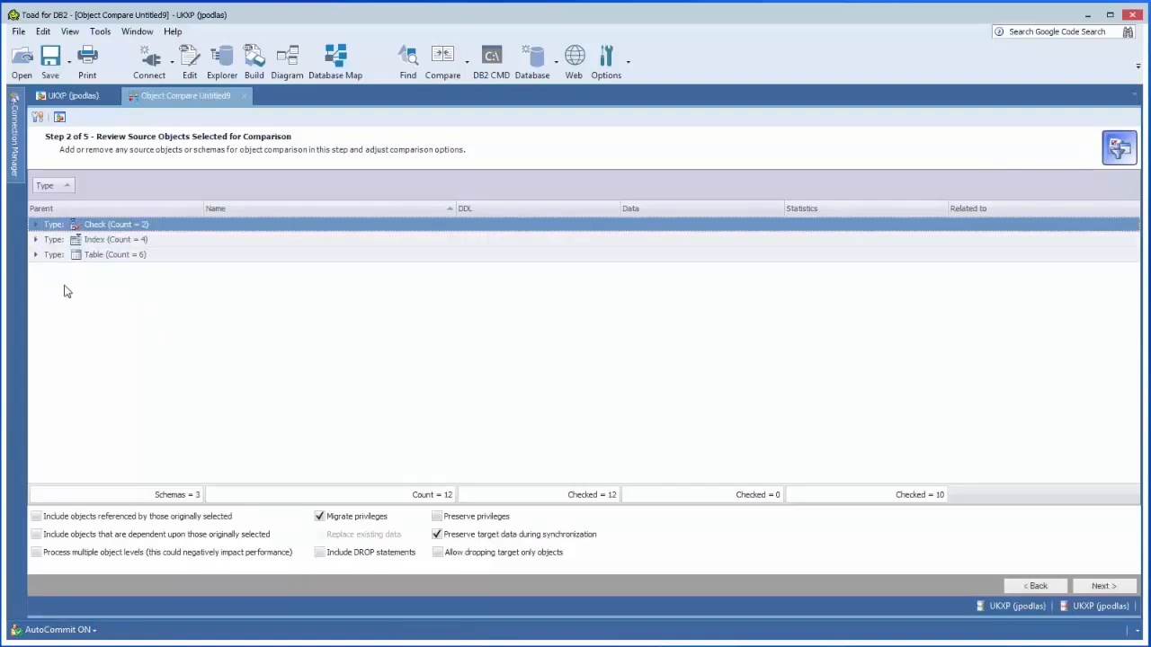
Step: Expand the Check, Index and Table groups to review the source objects selected for comparison
click(36, 226)
click(37, 271)
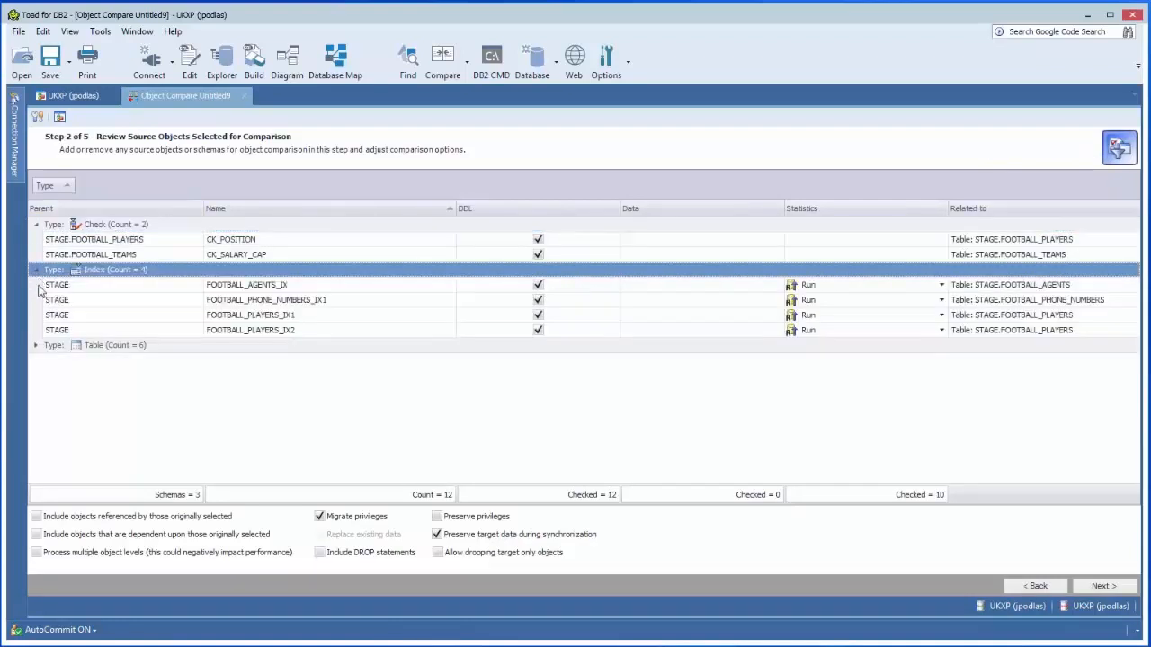
click(37, 345)
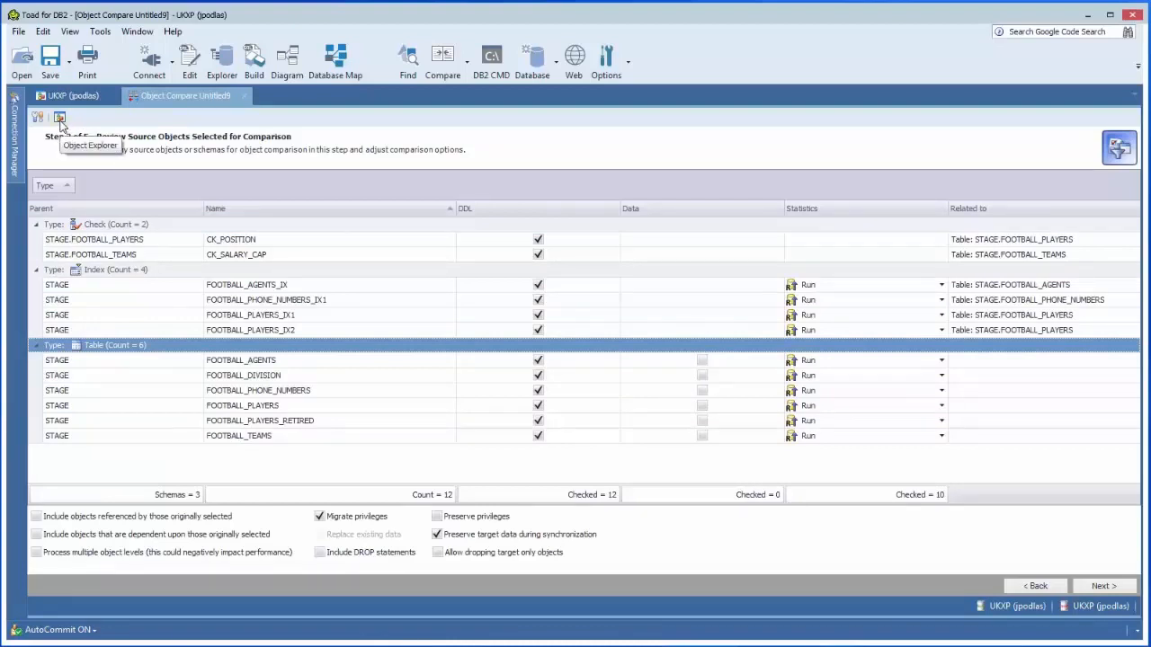
Step: Add the BASKETBALL_PLAYERS and BASKETBALL_TEAMS tables from the STAGE schema to the source objects and check the Table group
click(60, 117)
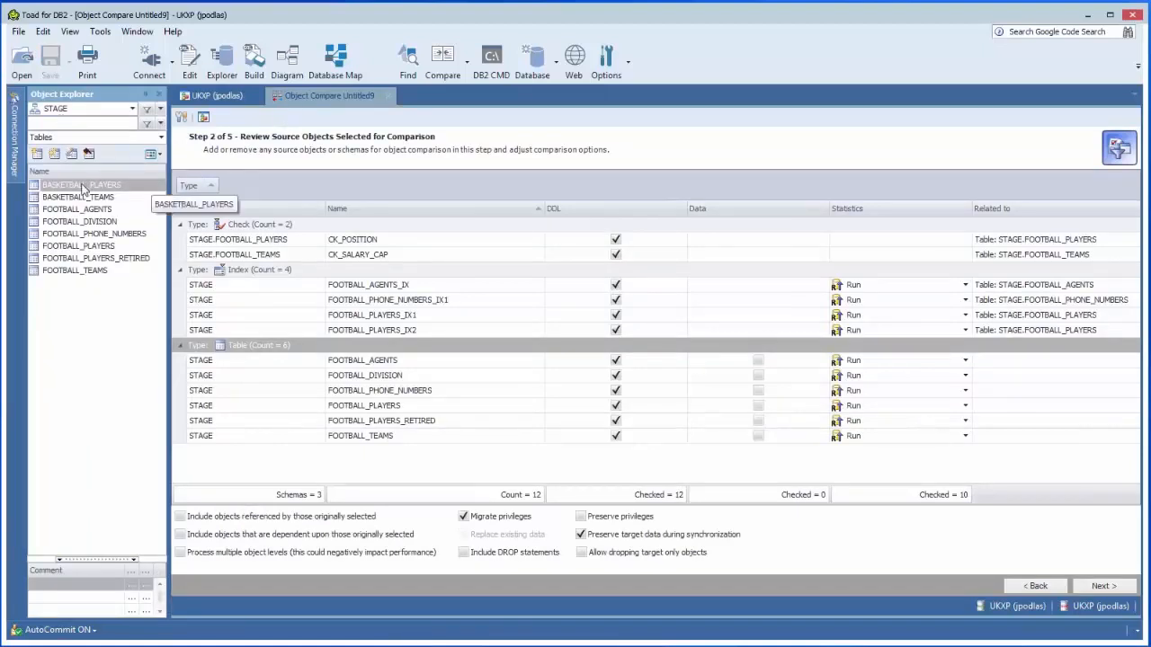
drag(82, 189, 214, 457)
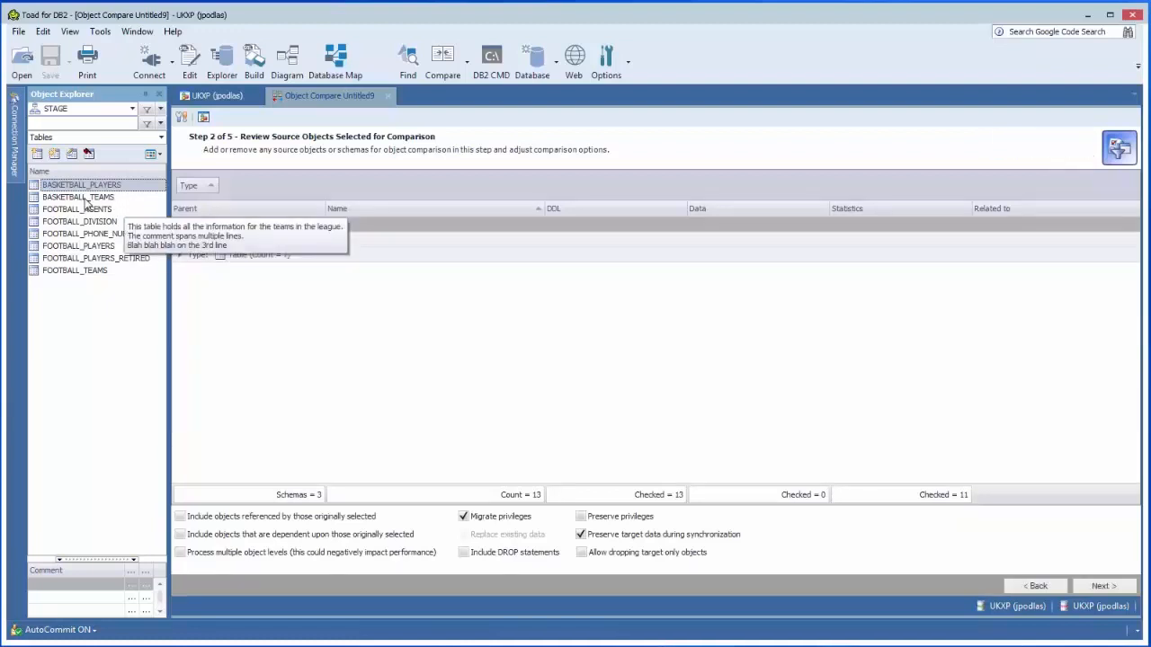
drag(114, 204, 225, 377)
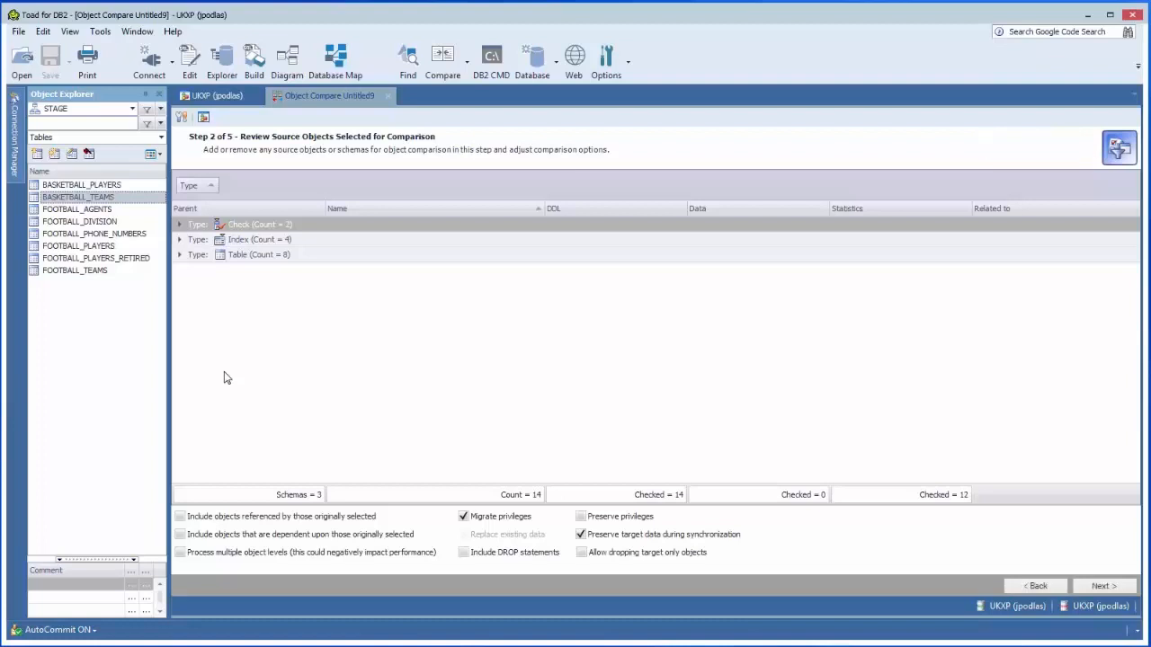
click(180, 258)
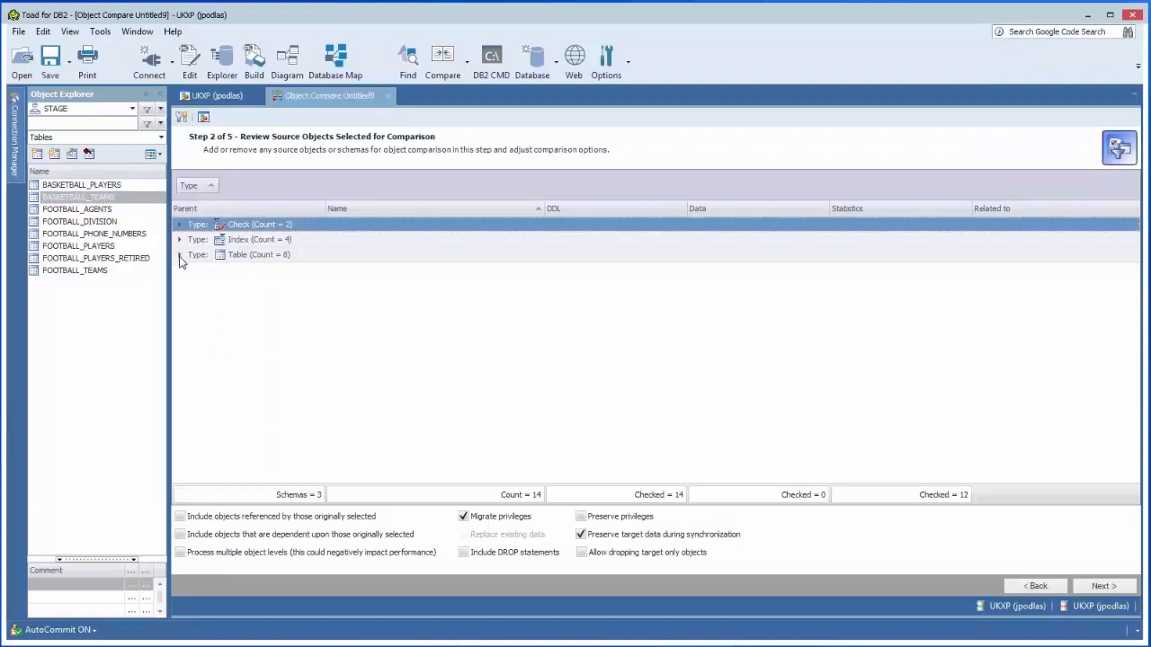
click(180, 257)
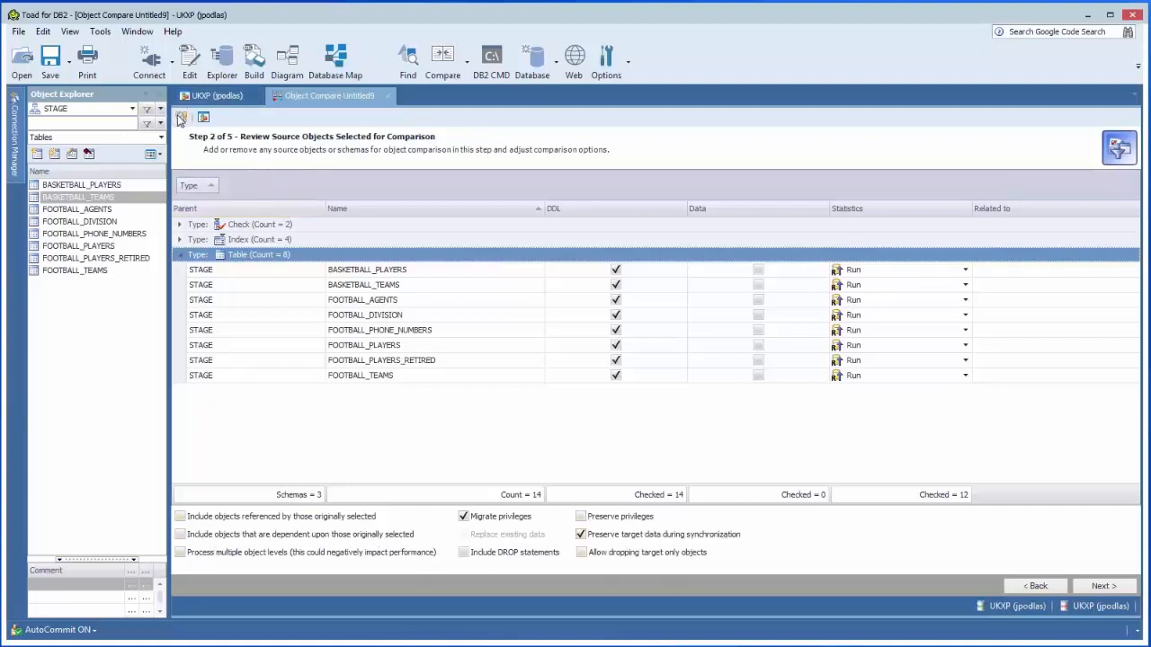
click(158, 94)
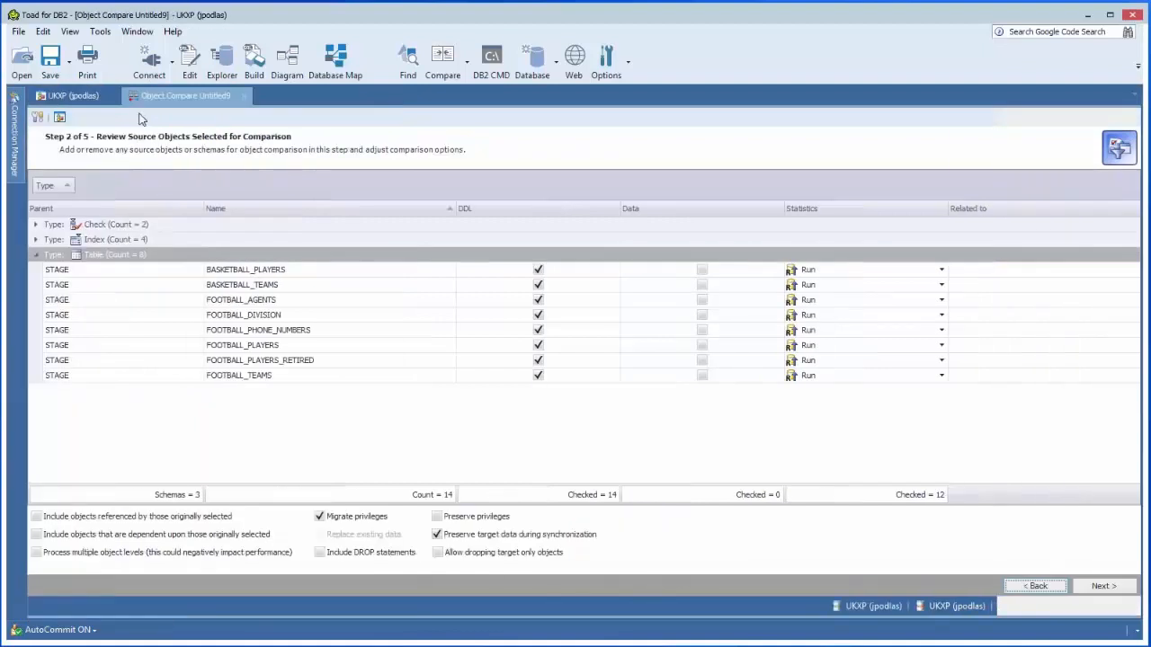
Step: Examine the Common and ZOS settings in the comparison's advanced options, leaving without applying any changes
click(39, 119)
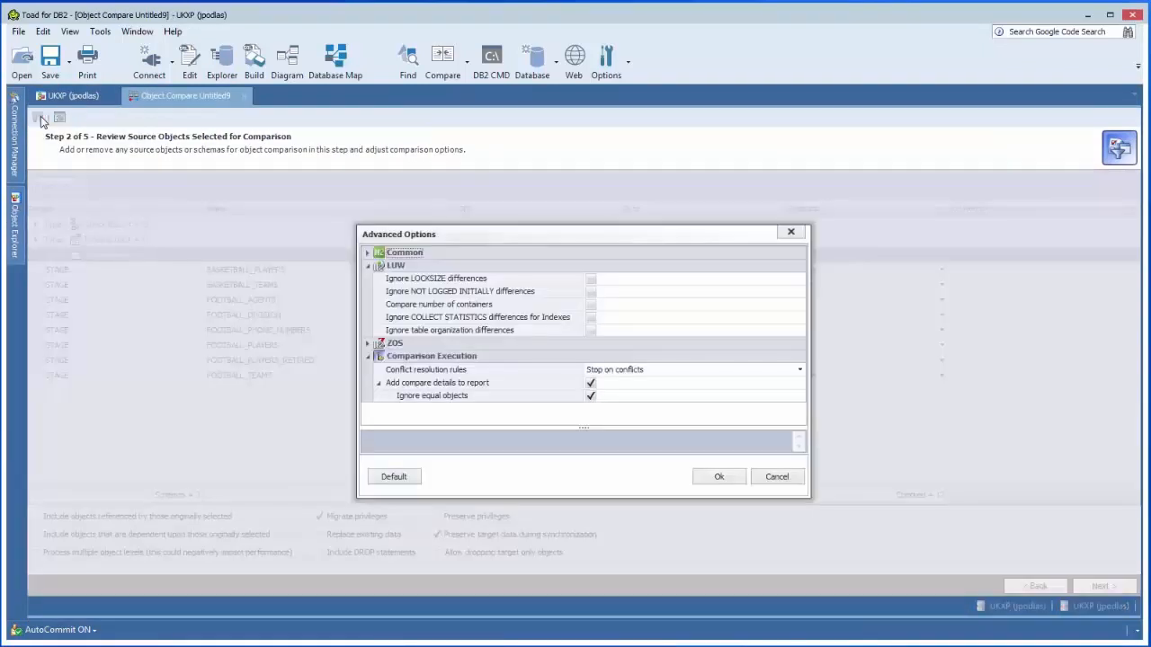
click(368, 254)
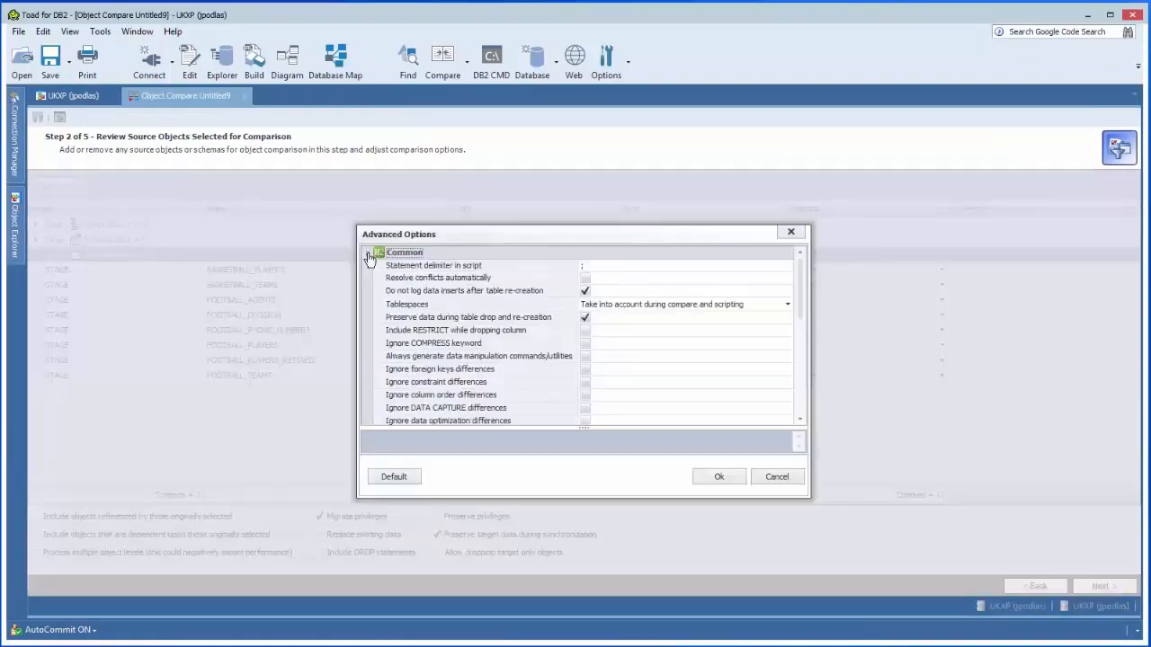
scroll(804, 319, down, 1)
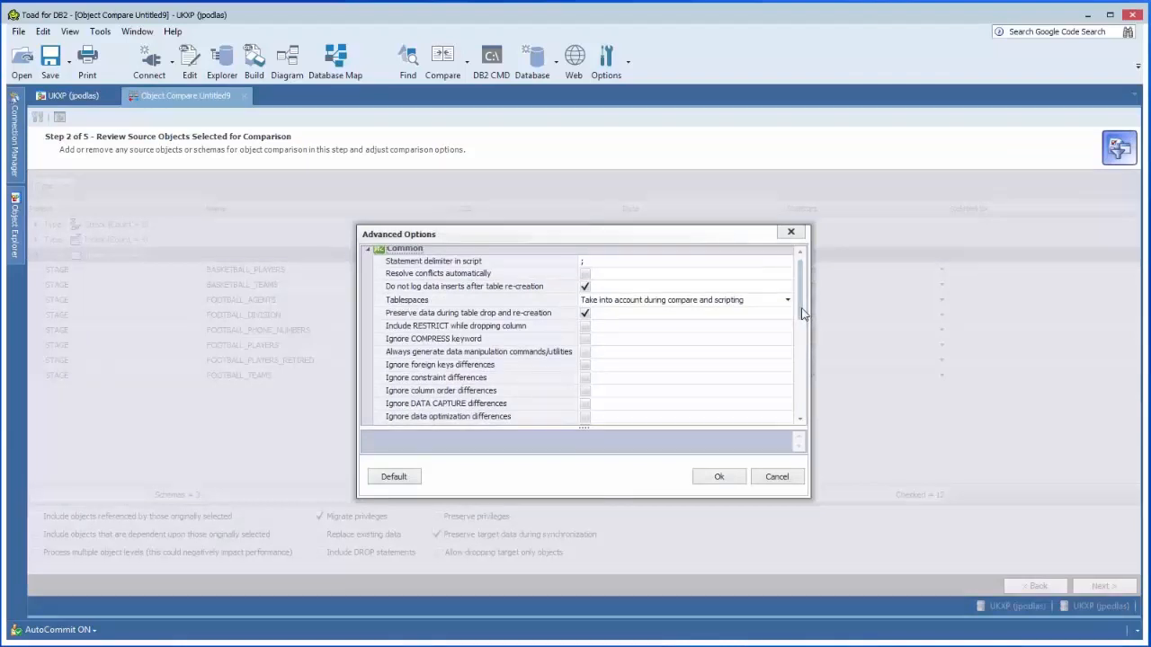
scroll(800, 299, up, 1)
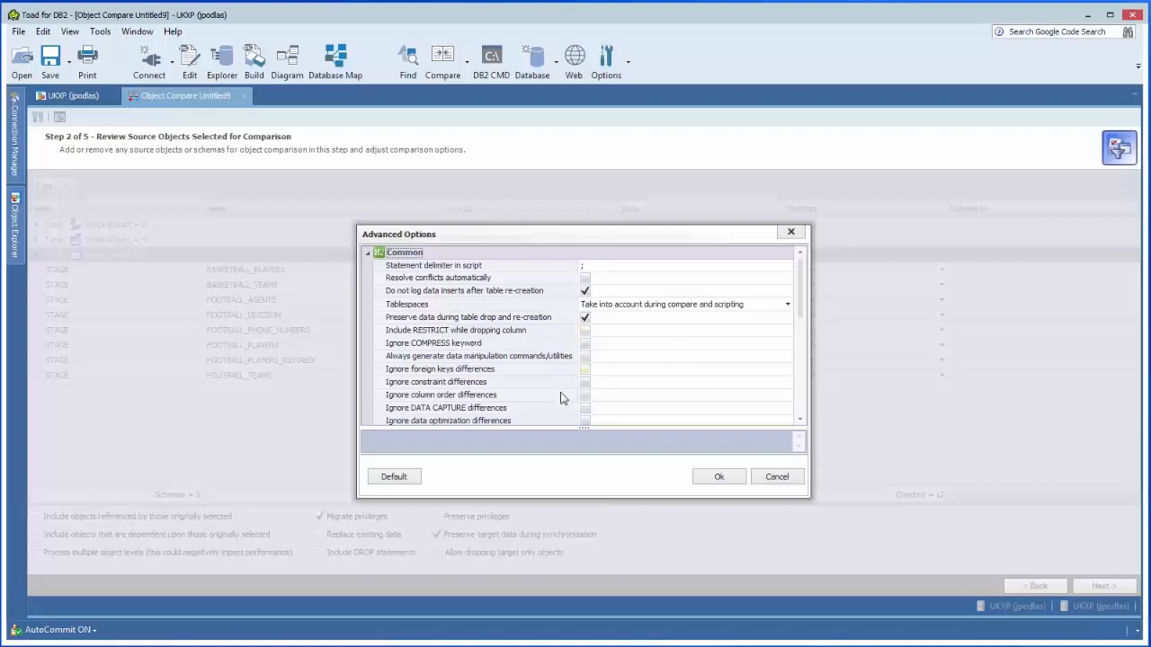
drag(800, 306, 801, 339)
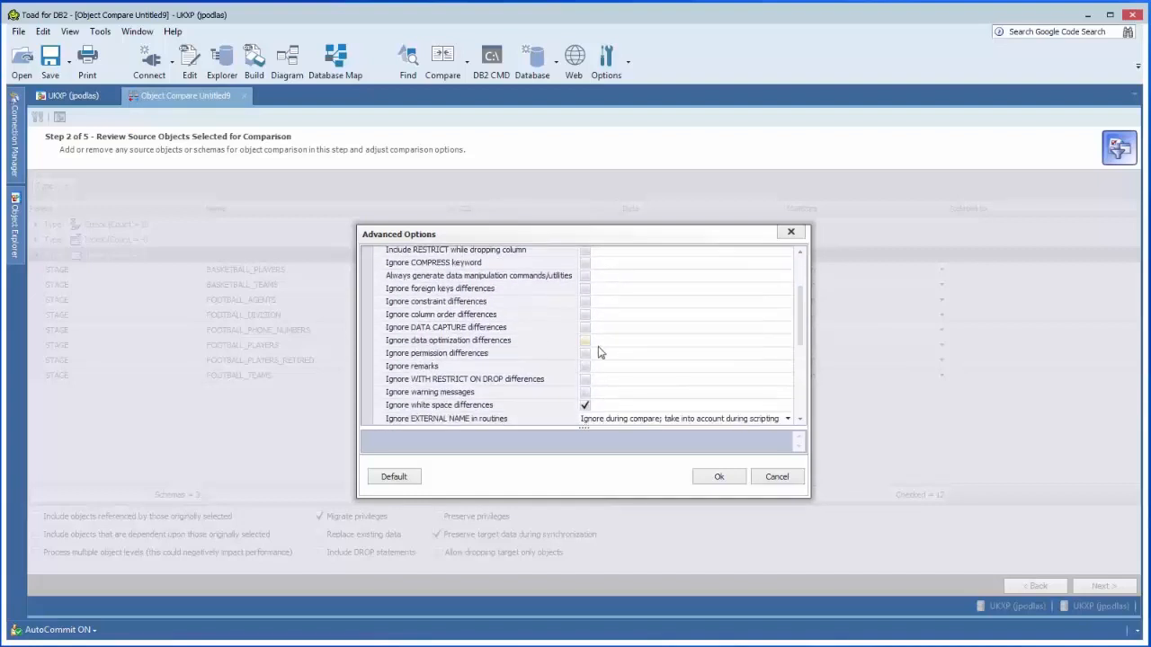
scroll(802, 331, down, 4)
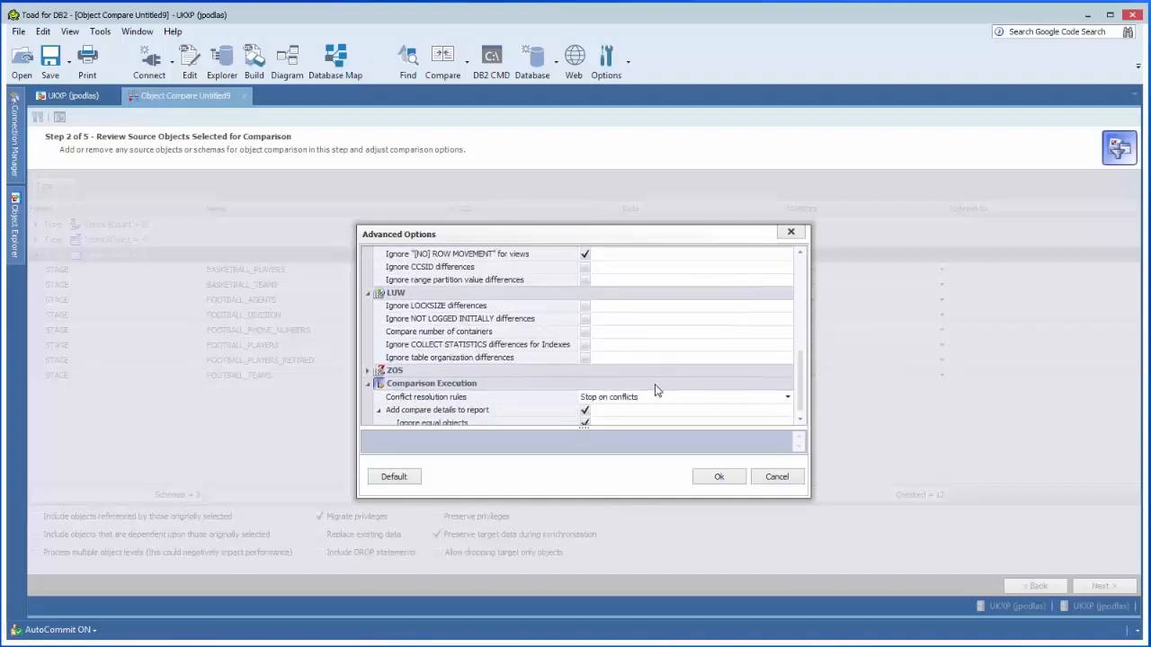
click(369, 366)
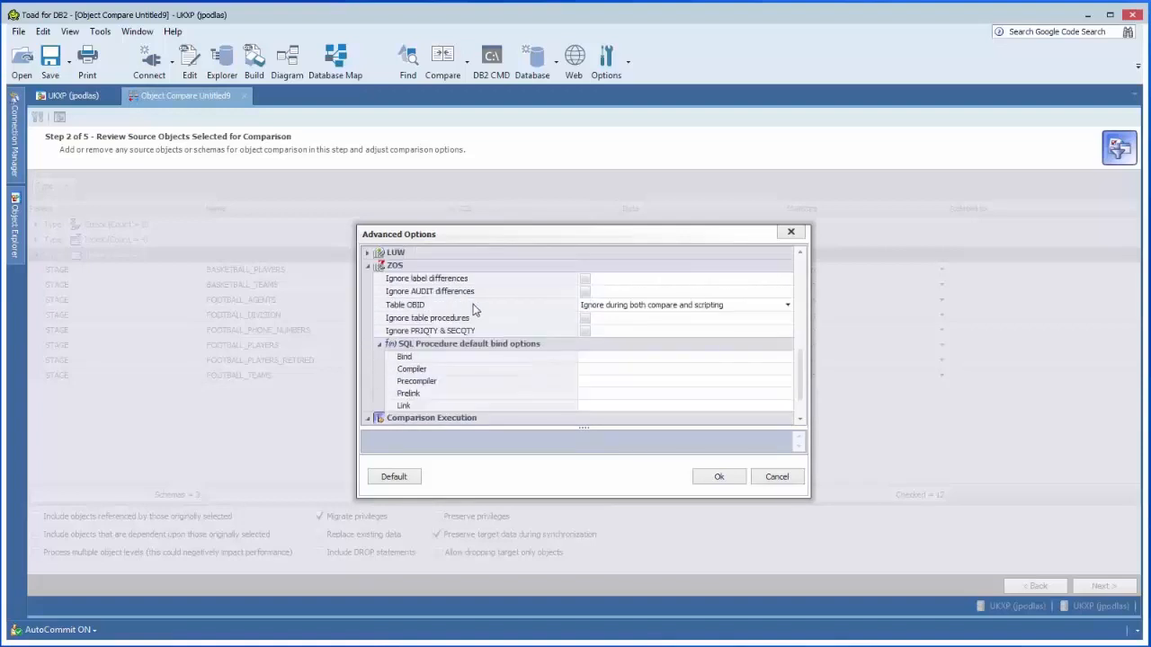
click(769, 483)
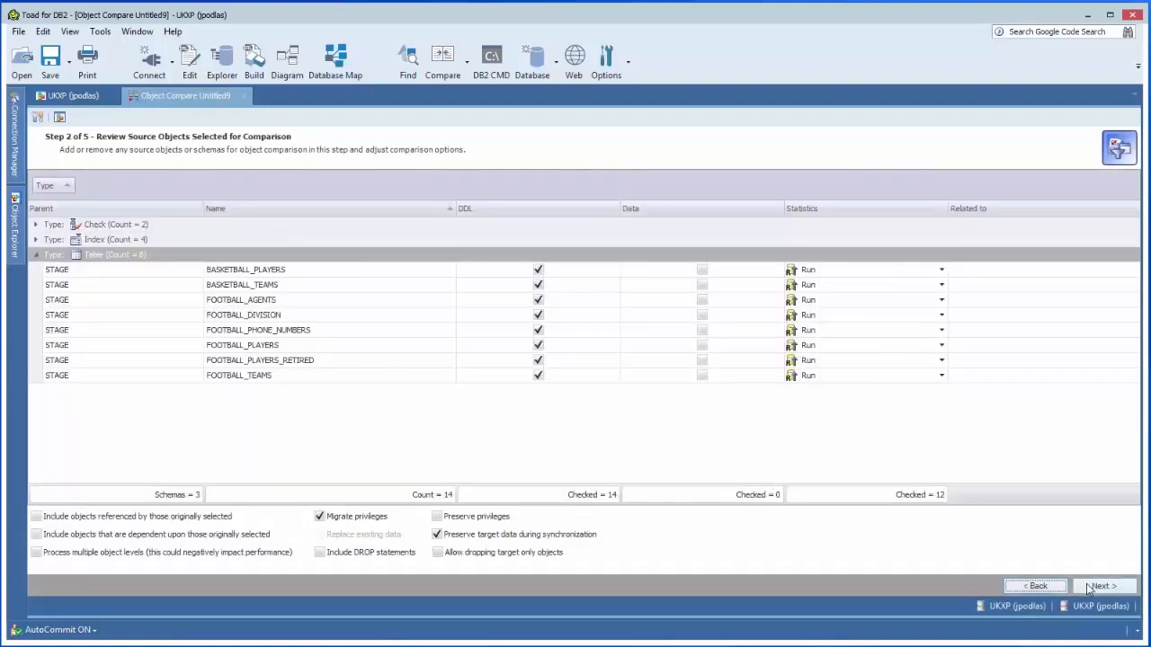
Step: Continue from the source object review to defining the transformational rules
click(1100, 586)
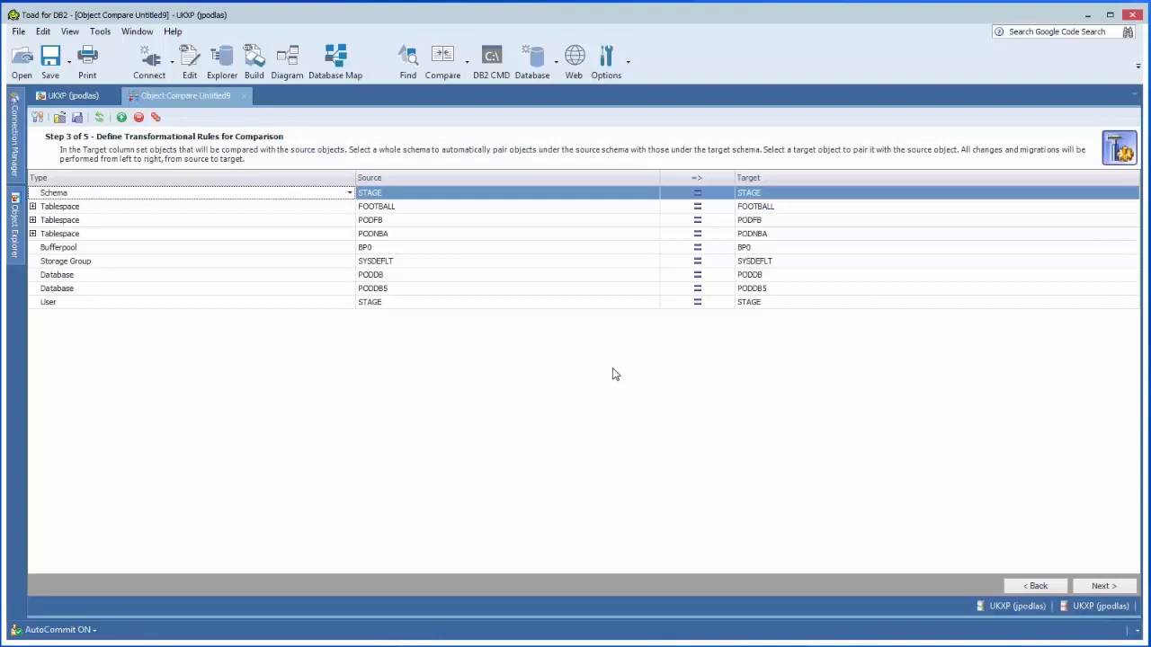
Step: Map the STAGE schema to target SMOKETARGET and the FOOTBALL tablespace to target ADAMLOB
click(908, 198)
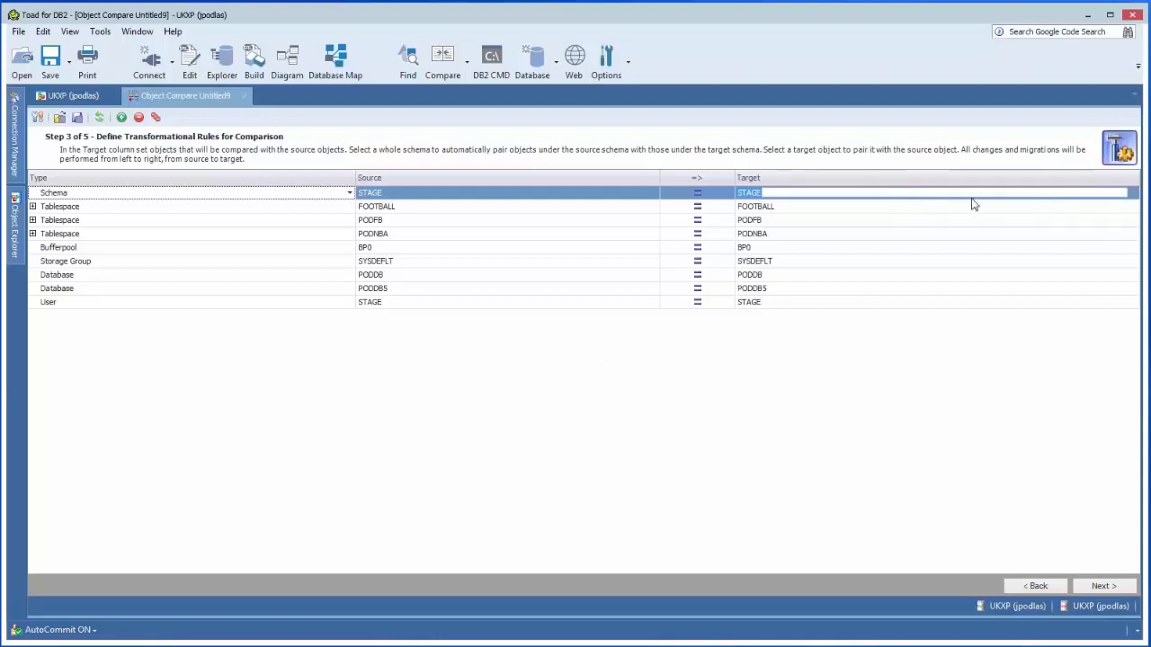
click(1133, 192)
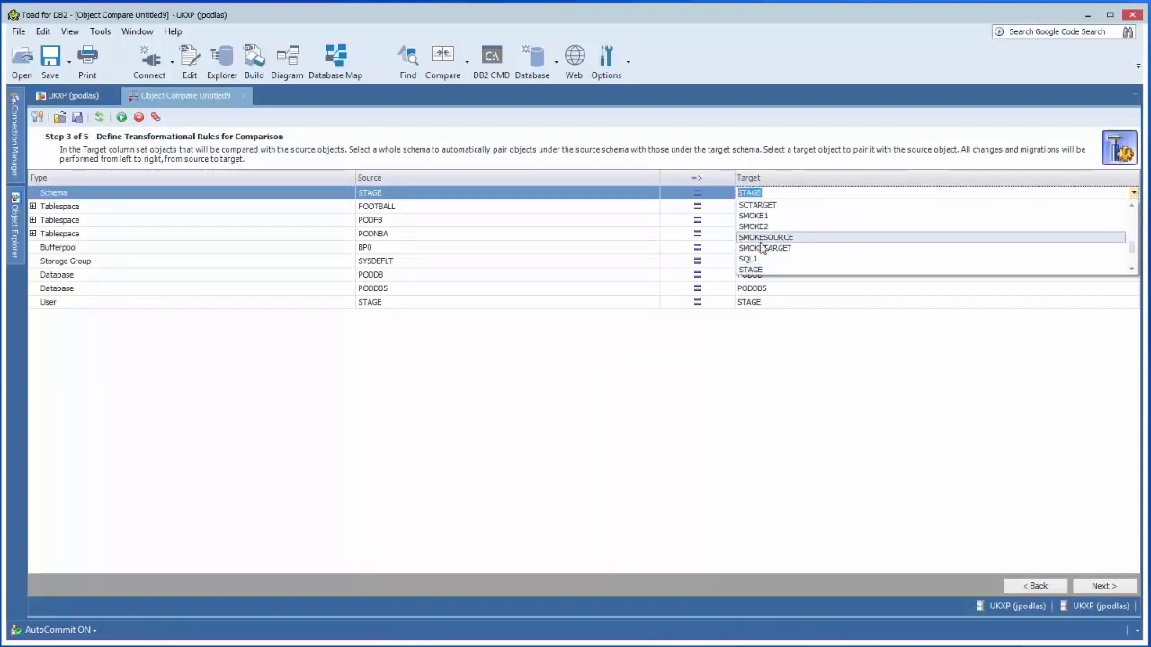
click(764, 248)
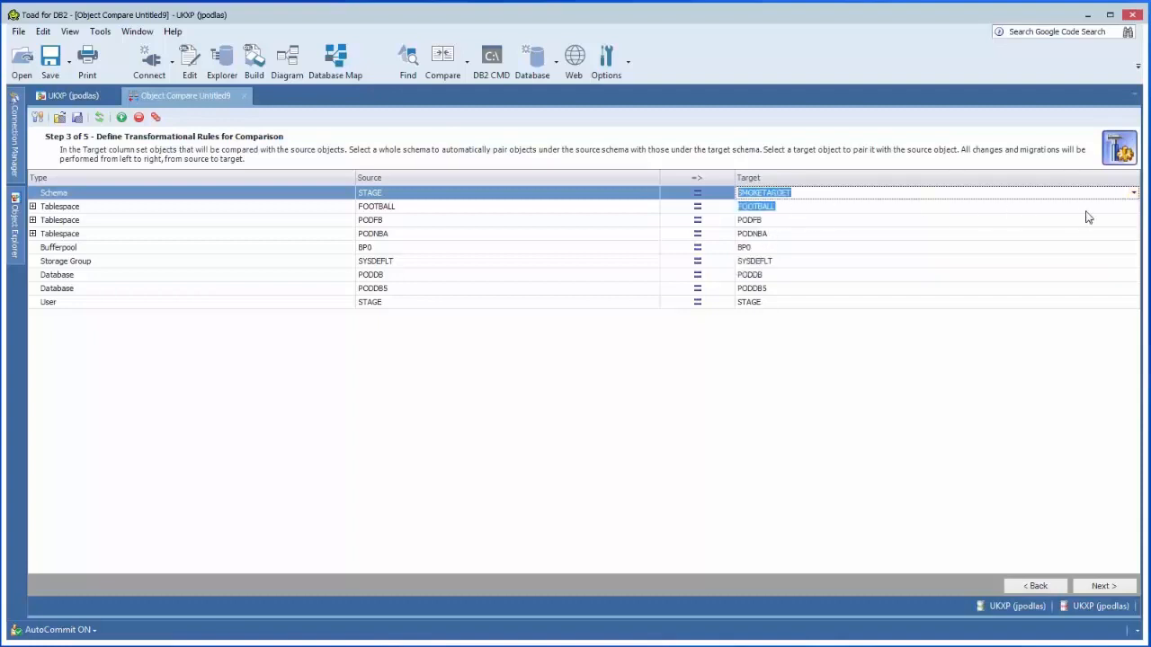
click(1101, 208)
click(1132, 205)
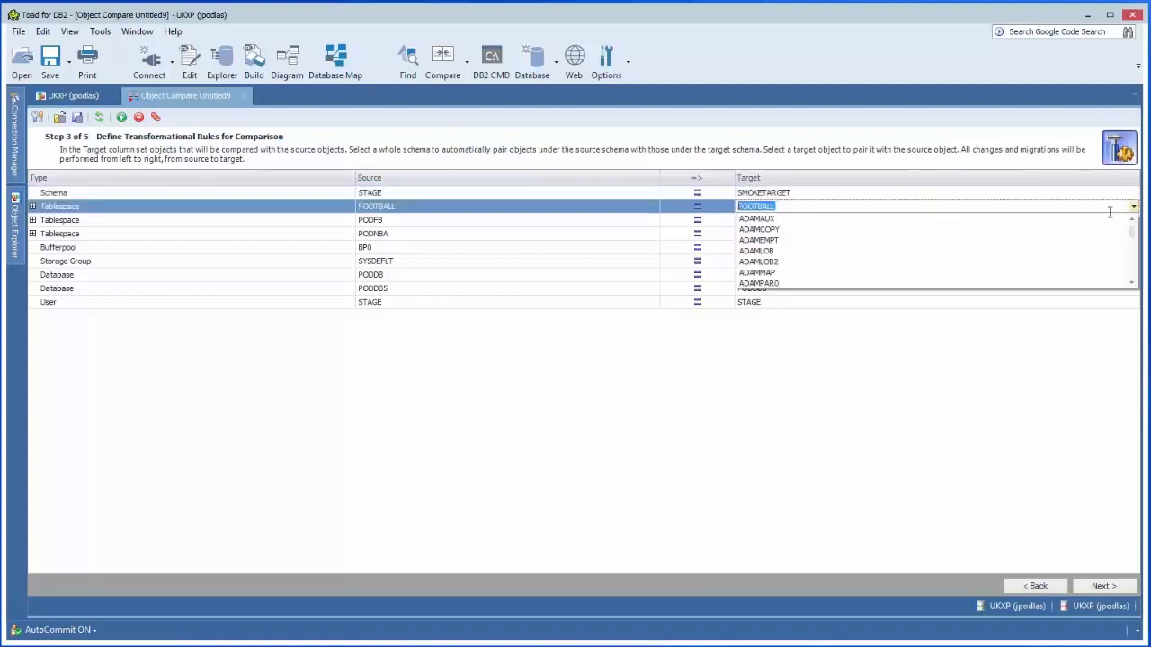
click(846, 253)
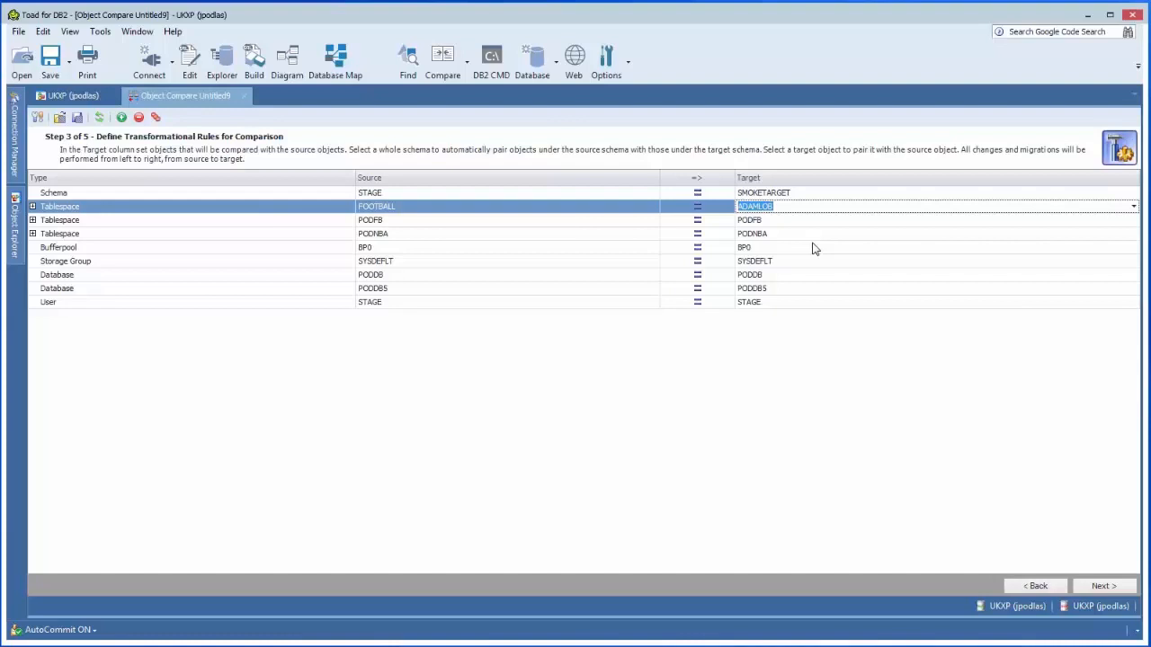
Step: Load the saved mapping file UKXP_STAGE_TO_PROD_MAPPING.mbin into the transformational rules
click(59, 119)
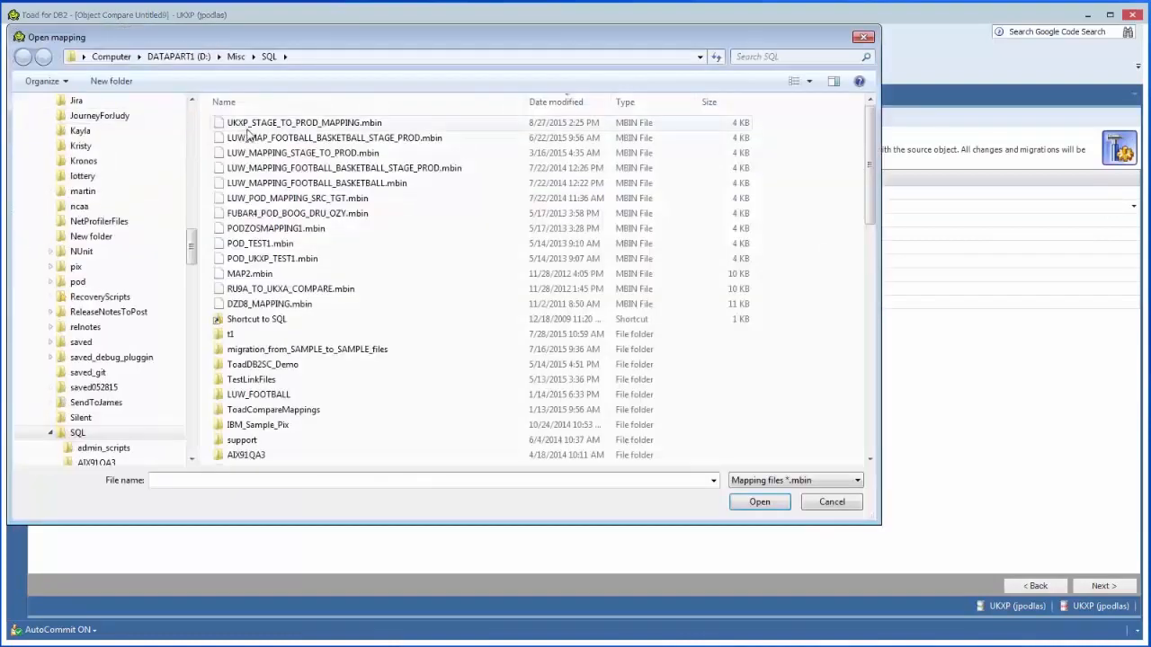
double_click(250, 128)
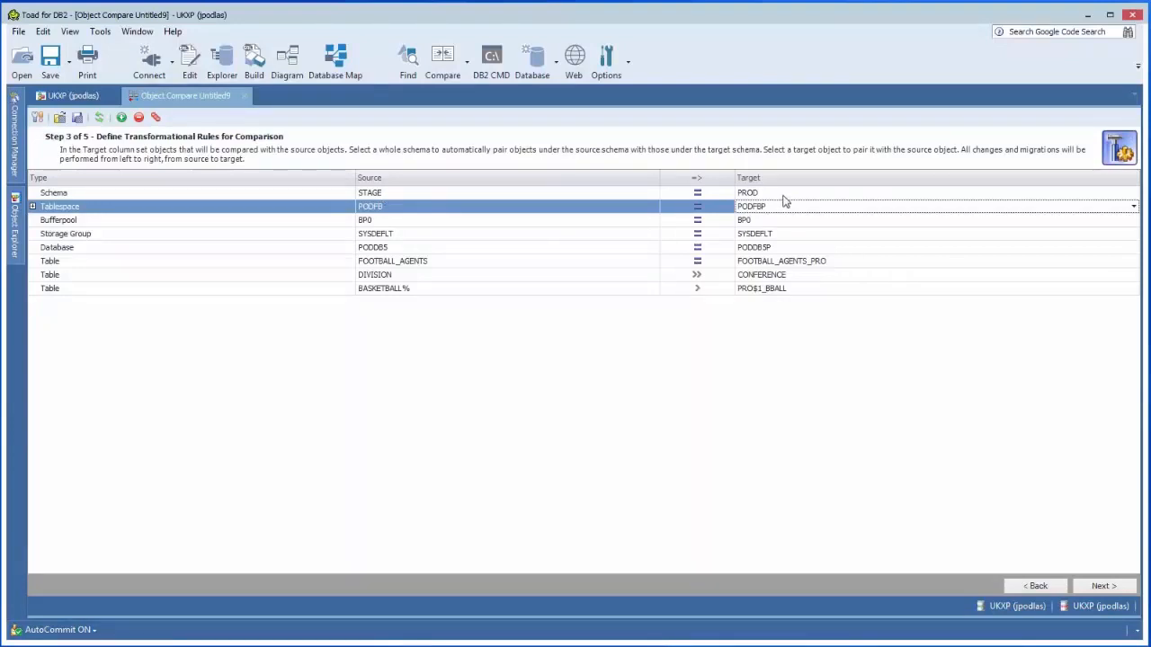
Step: Examine the tablespace and database mappings and the rule types available for the FOOTBALL_AGENTS, DIVISION and BASKETBALL% table rules
click(402, 209)
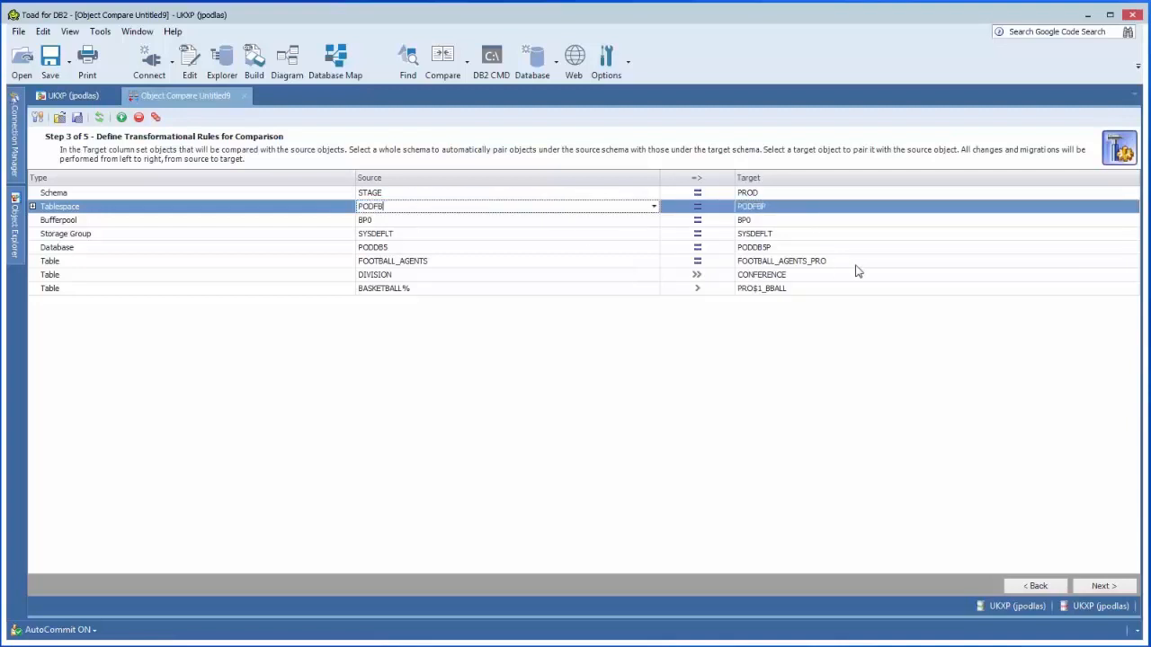
click(799, 251)
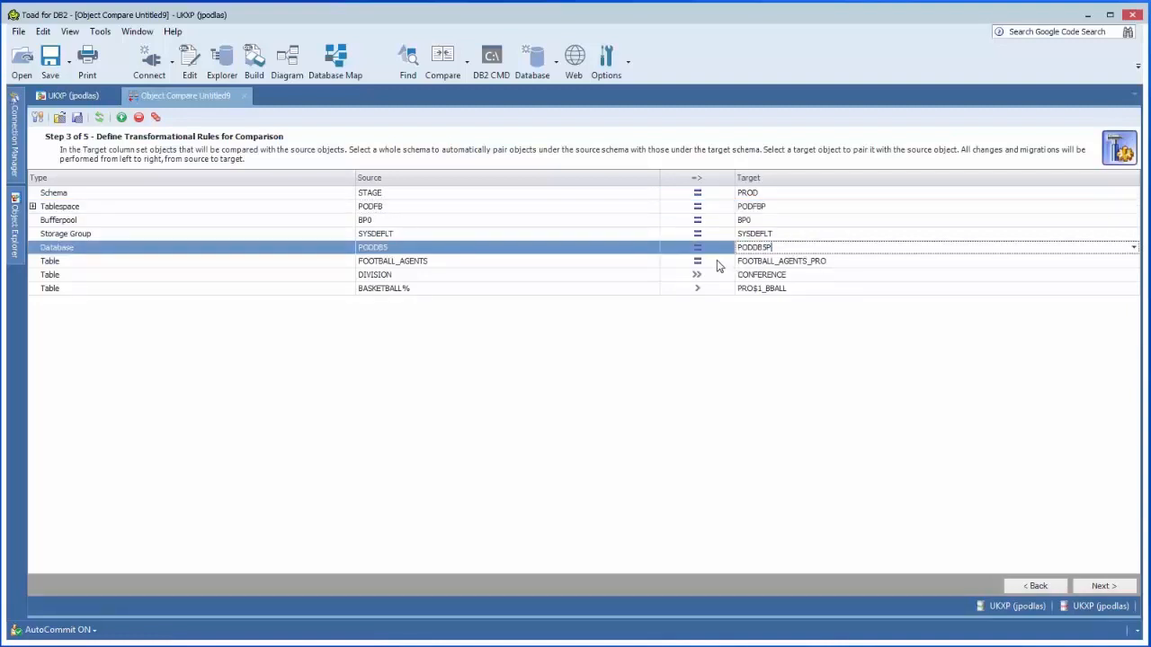
click(716, 260)
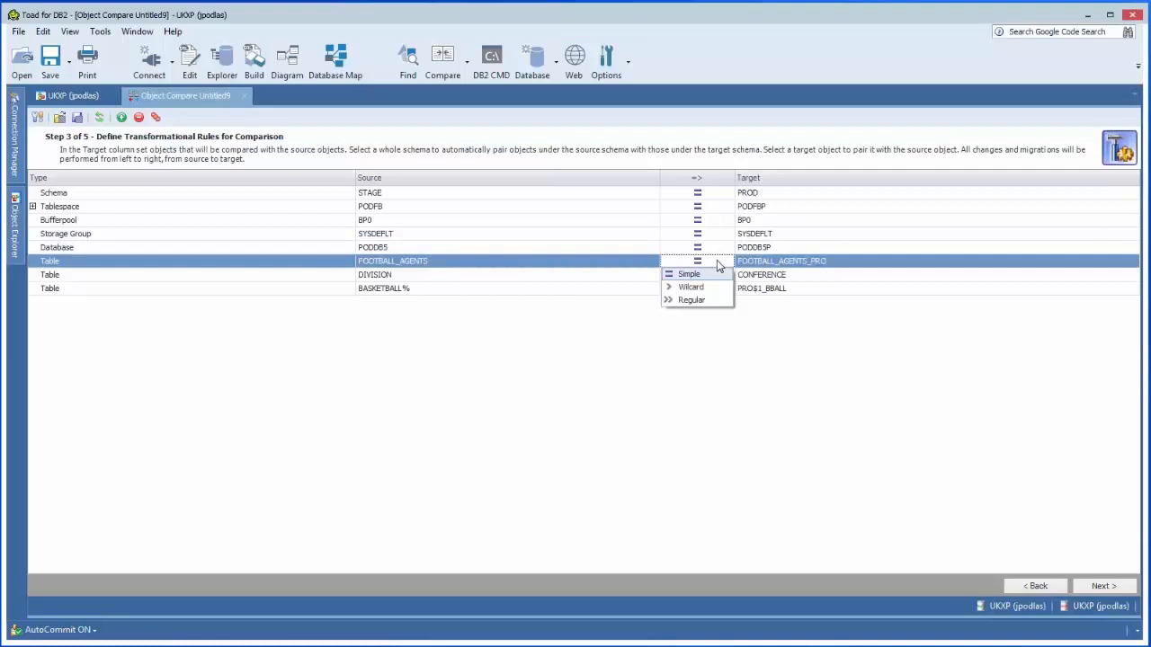
click(717, 260)
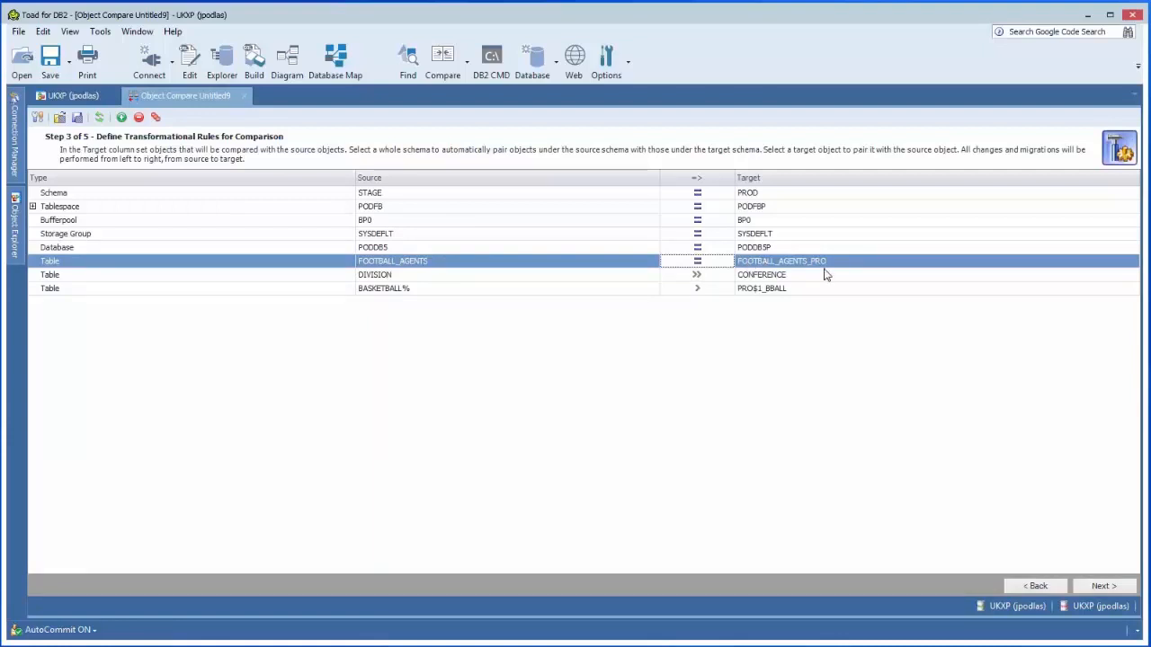
click(718, 277)
click(719, 276)
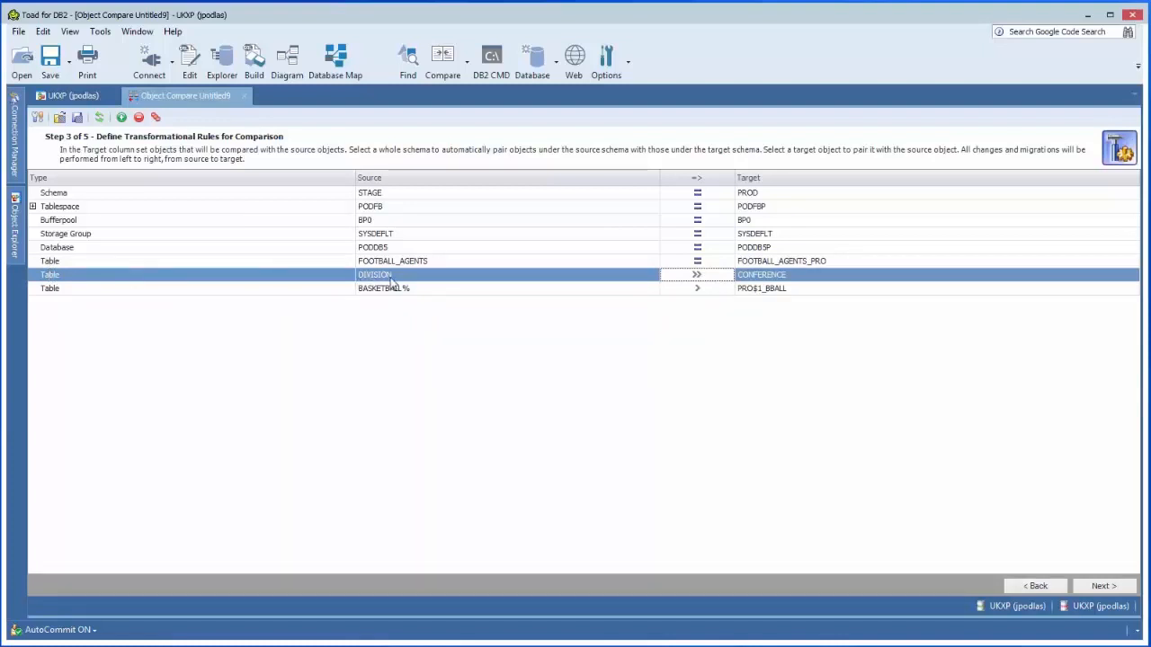
click(711, 293)
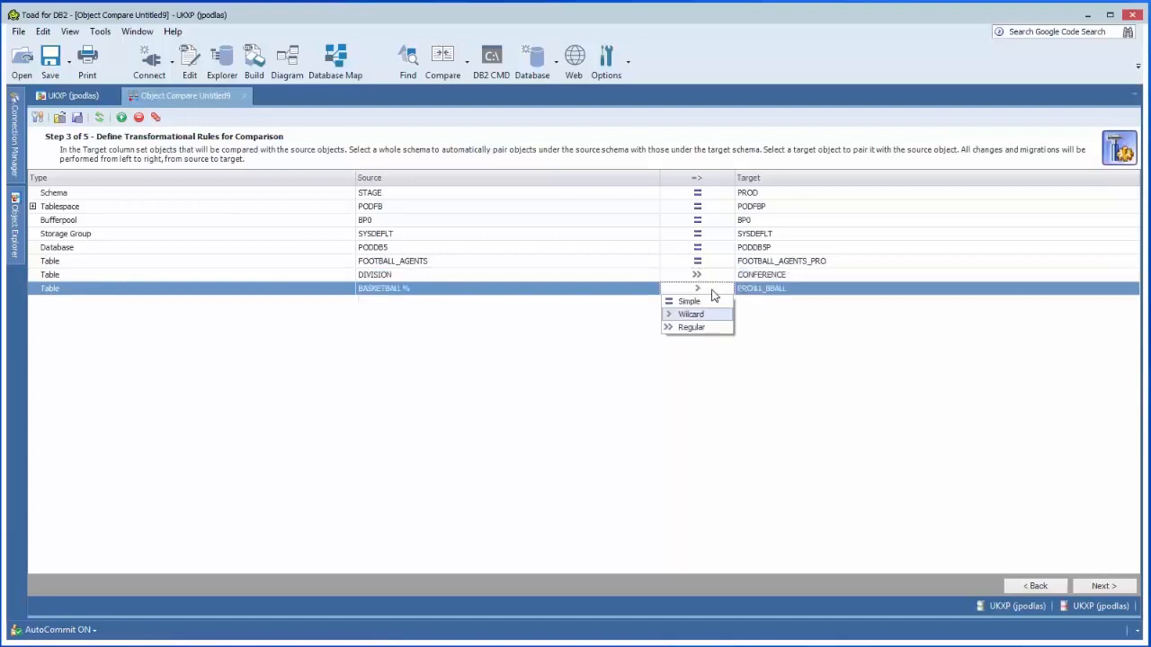
click(712, 292)
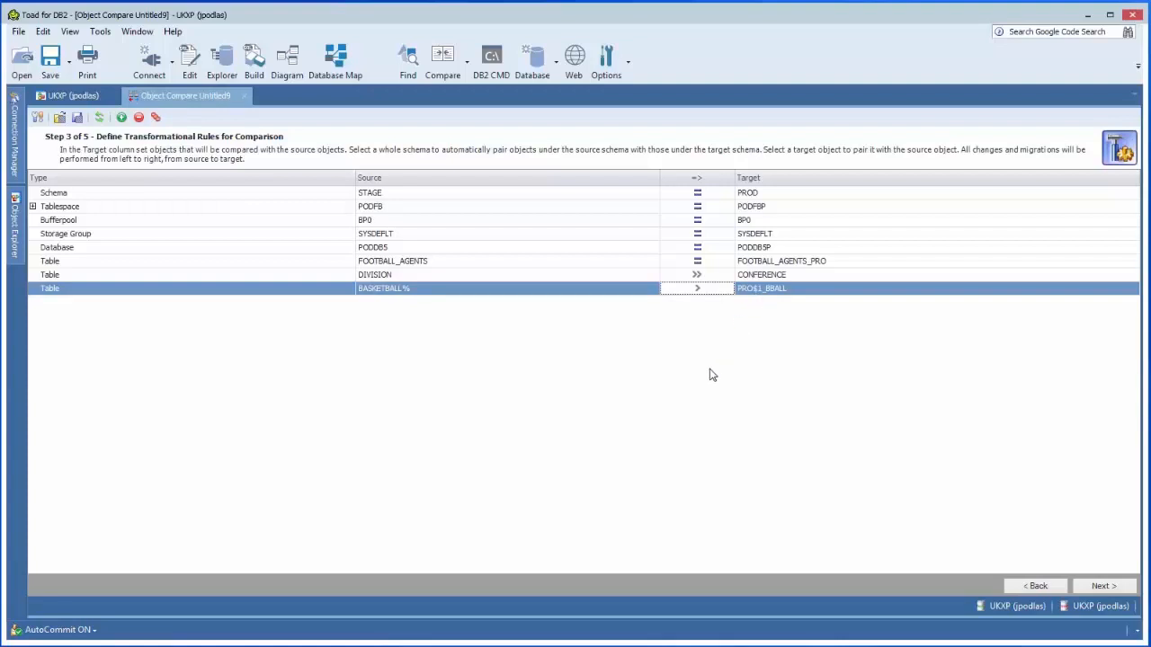
Step: Run the object comparison and enlarge the results list to show all compared tables
click(1090, 587)
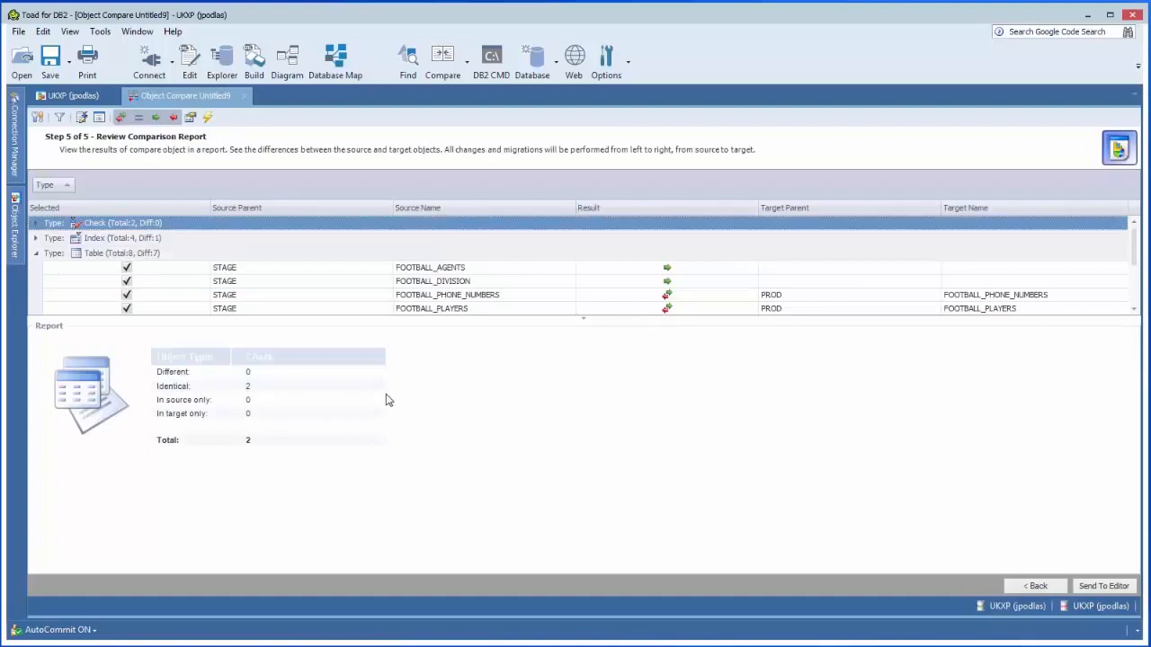
drag(280, 318, 281, 388)
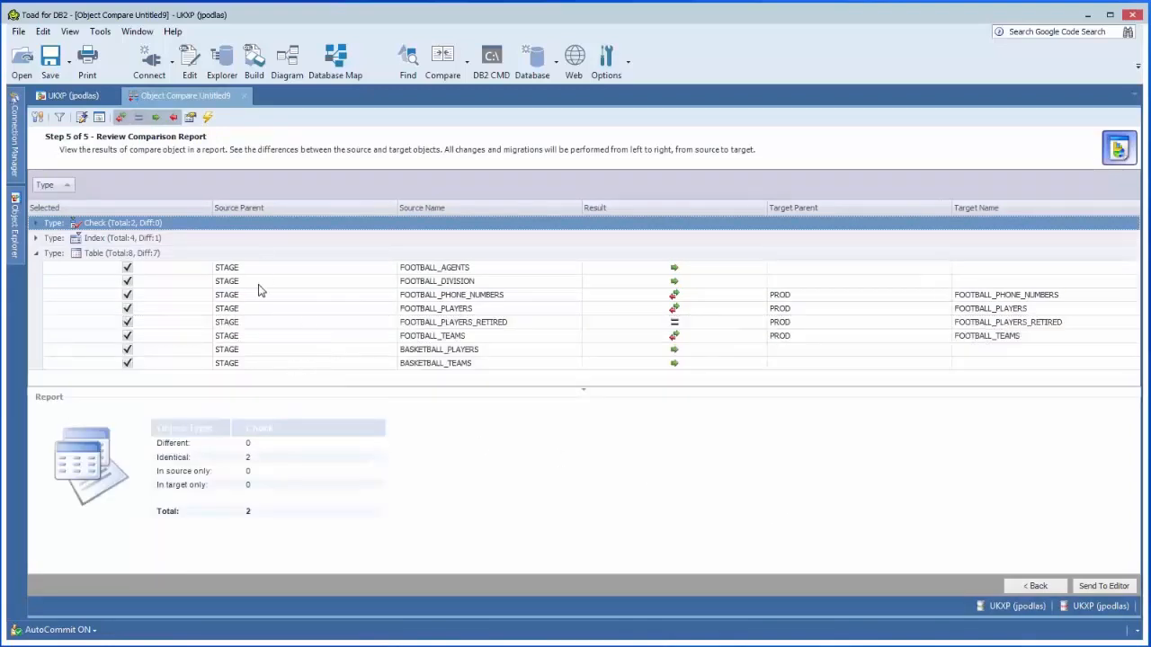
Step: Inspect the generated target DDL for the FOOTBALL_AGENTS and FOOTBALL_DIVISION tables in the comparison report
click(303, 269)
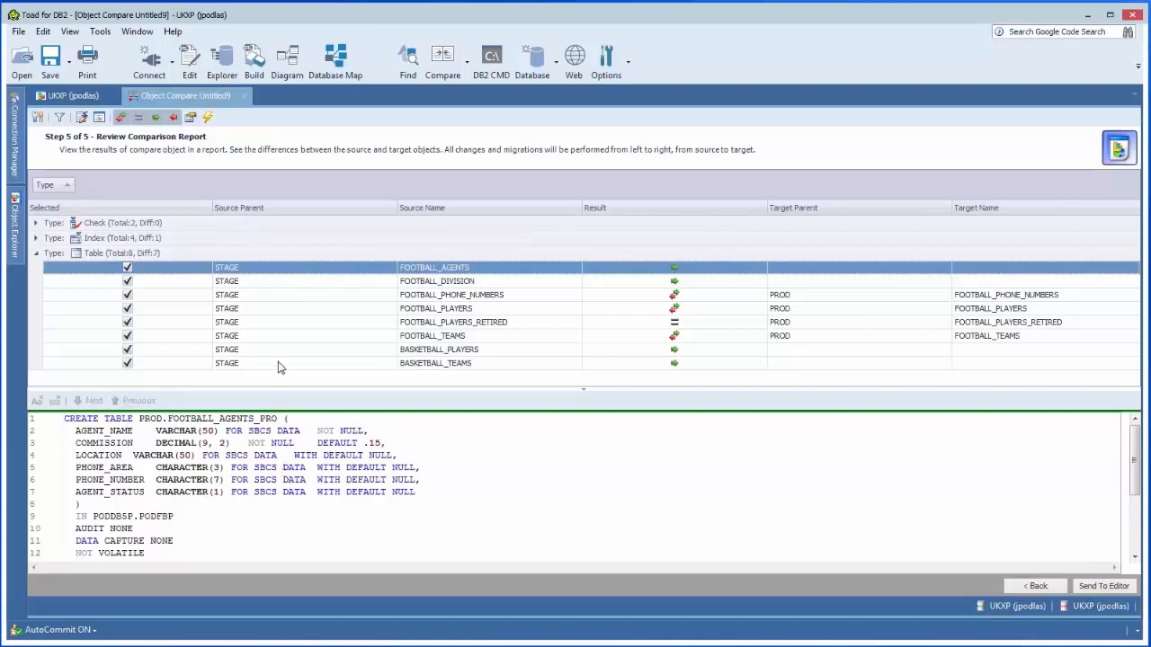
click(651, 284)
click(650, 271)
click(651, 284)
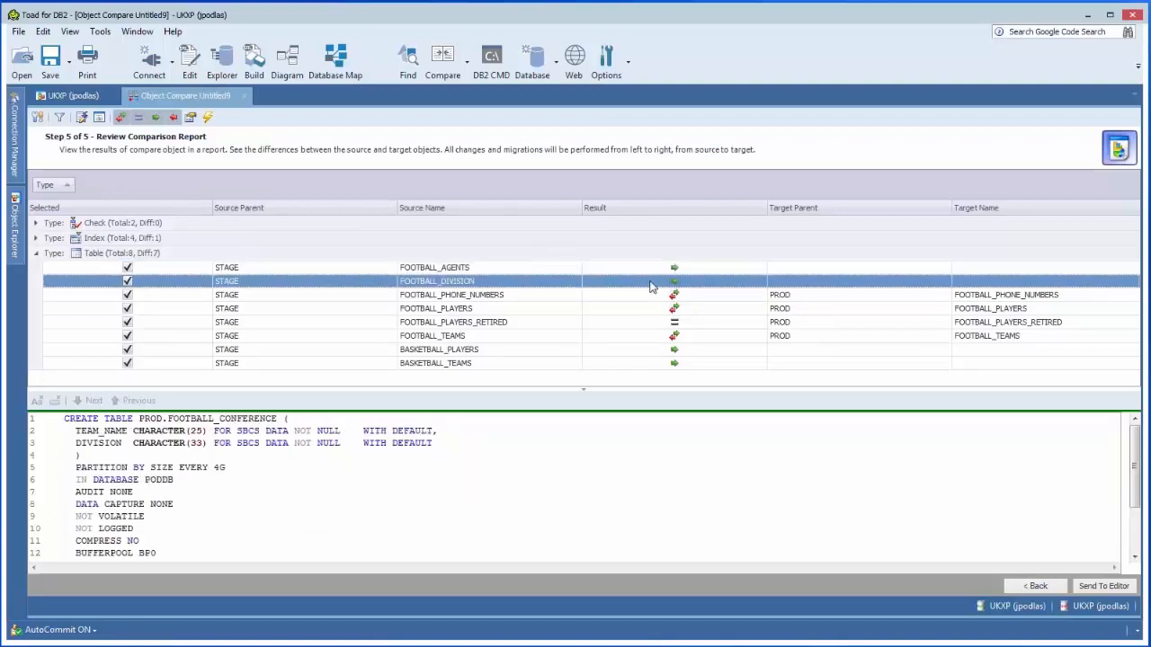
Step: Compare the source and target DDL of the FOOTBALL_PHONE_NUMBERS, FOOTBALL_PLAYERS and FOOTBALL_TEAMS tables
click(650, 297)
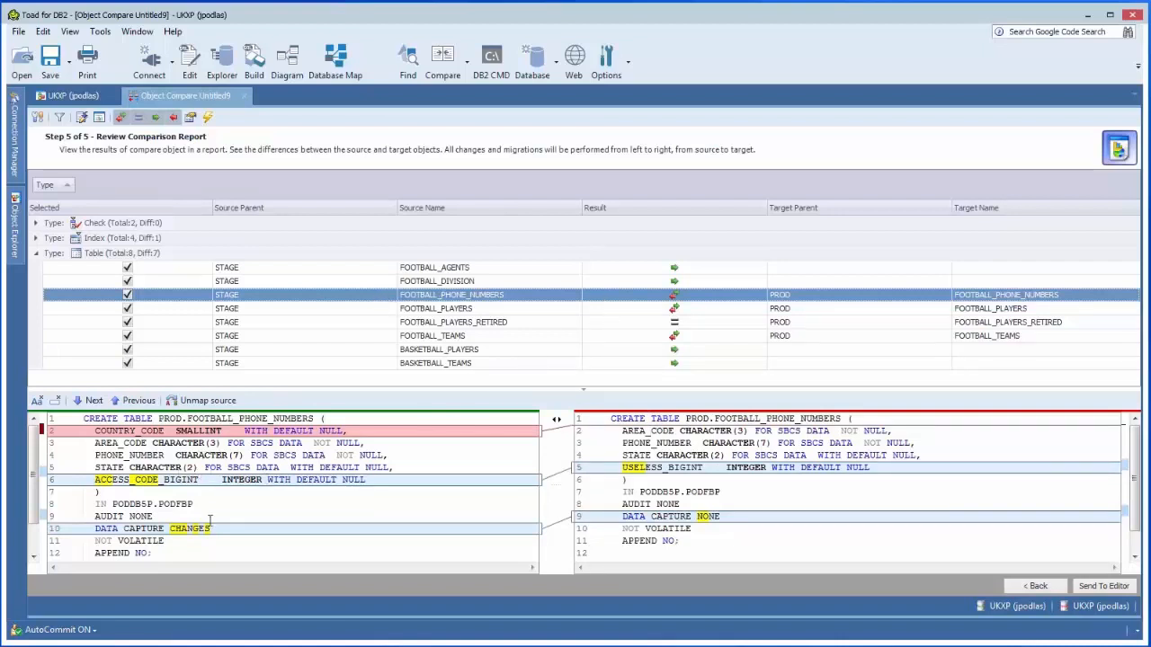
click(644, 308)
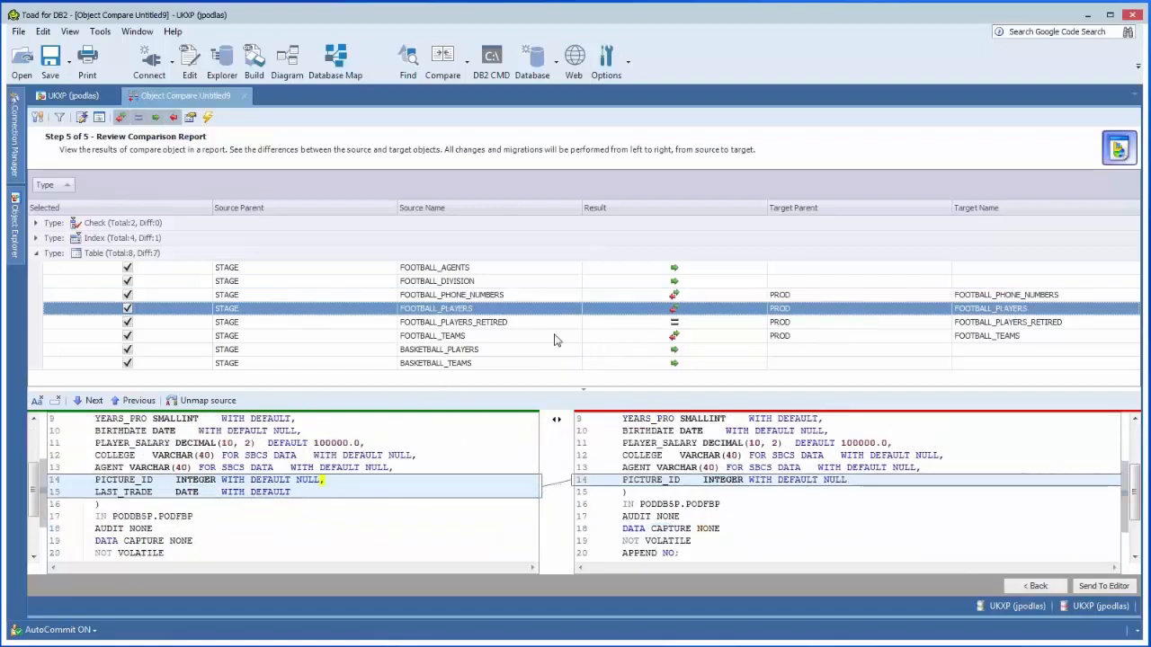
click(482, 337)
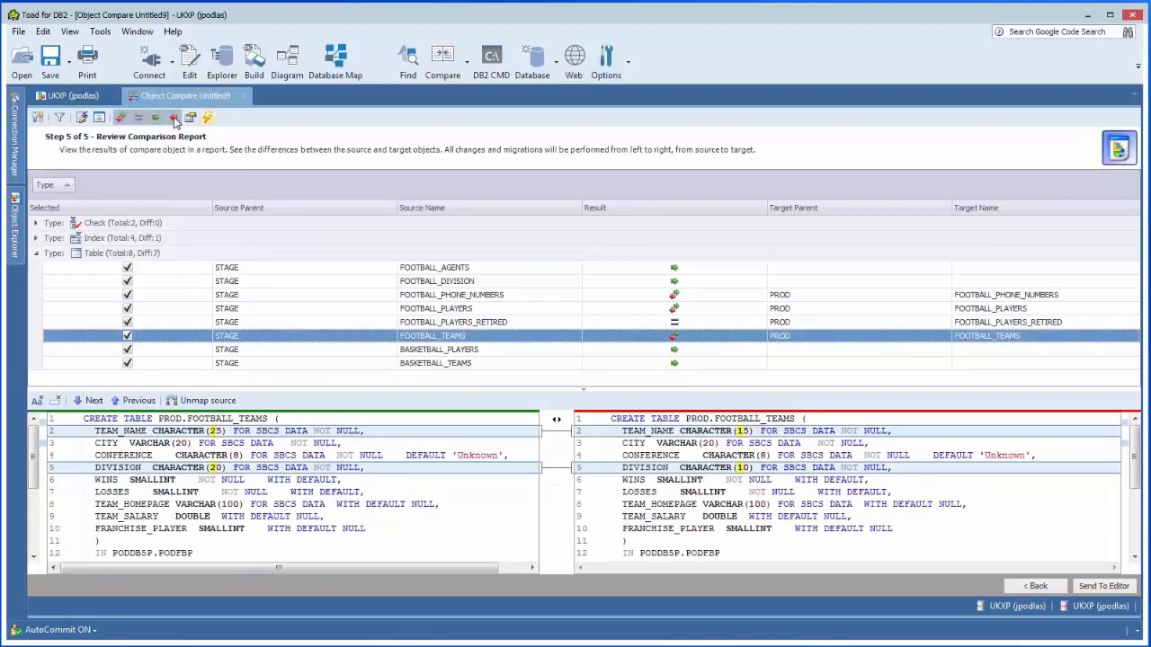
Step: Filter the comparison results to only different objects and show the FOOTBALL_PHONE_NUMBERS definitions in an enlarged DDL pane
click(139, 119)
click(156, 118)
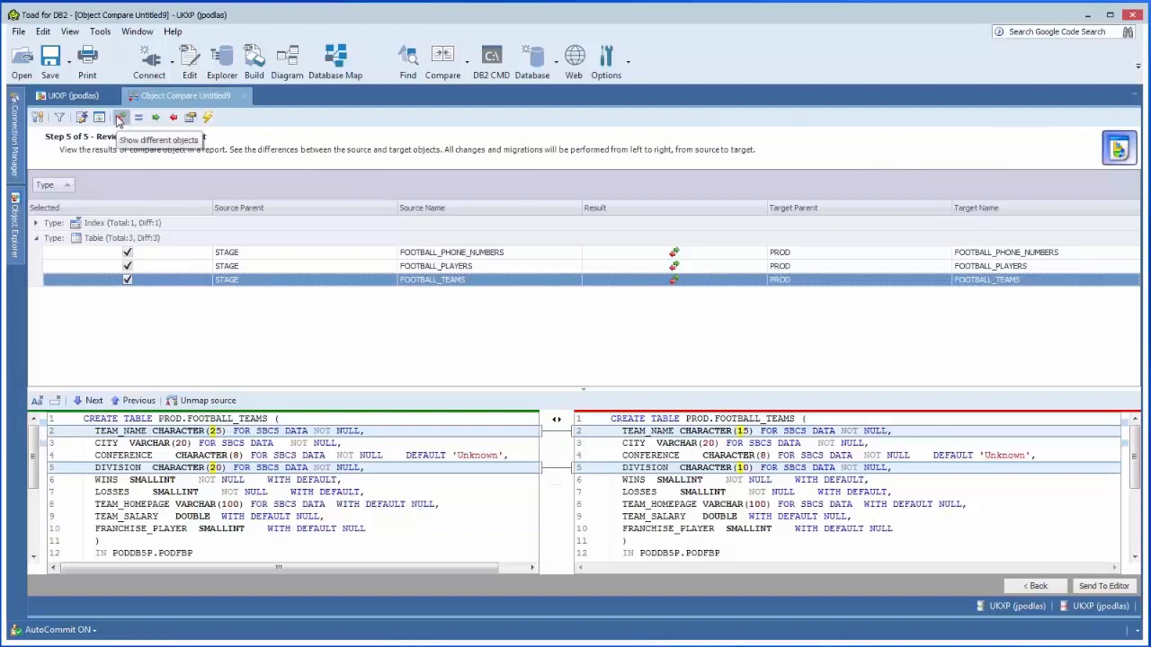
click(311, 255)
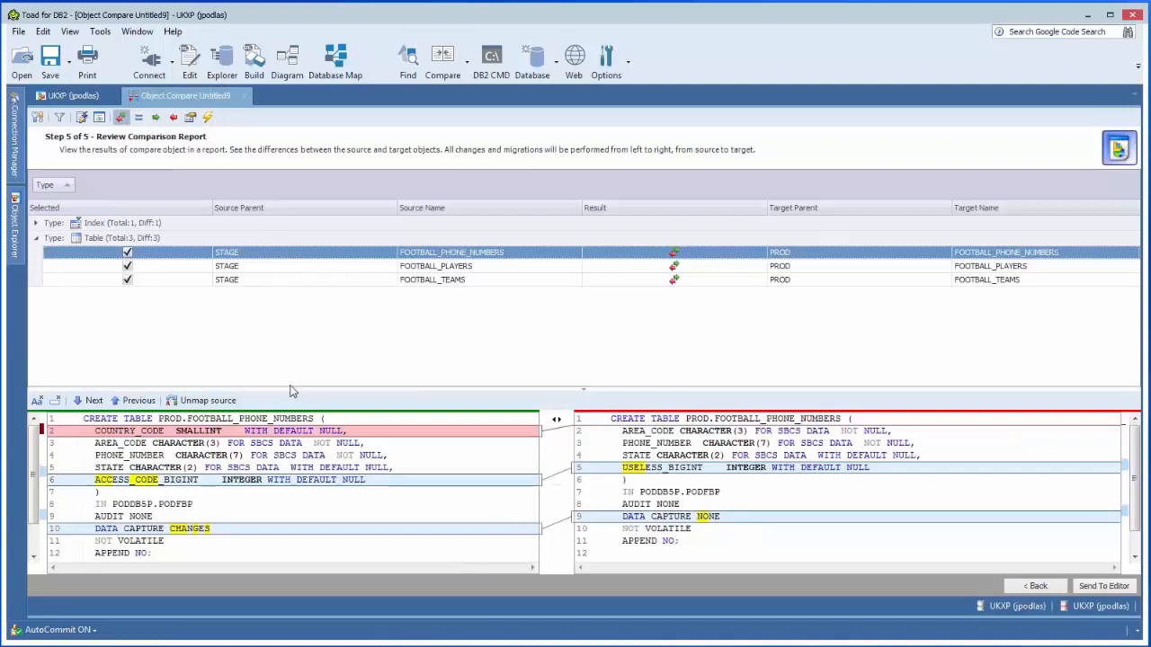
drag(290, 390, 290, 357)
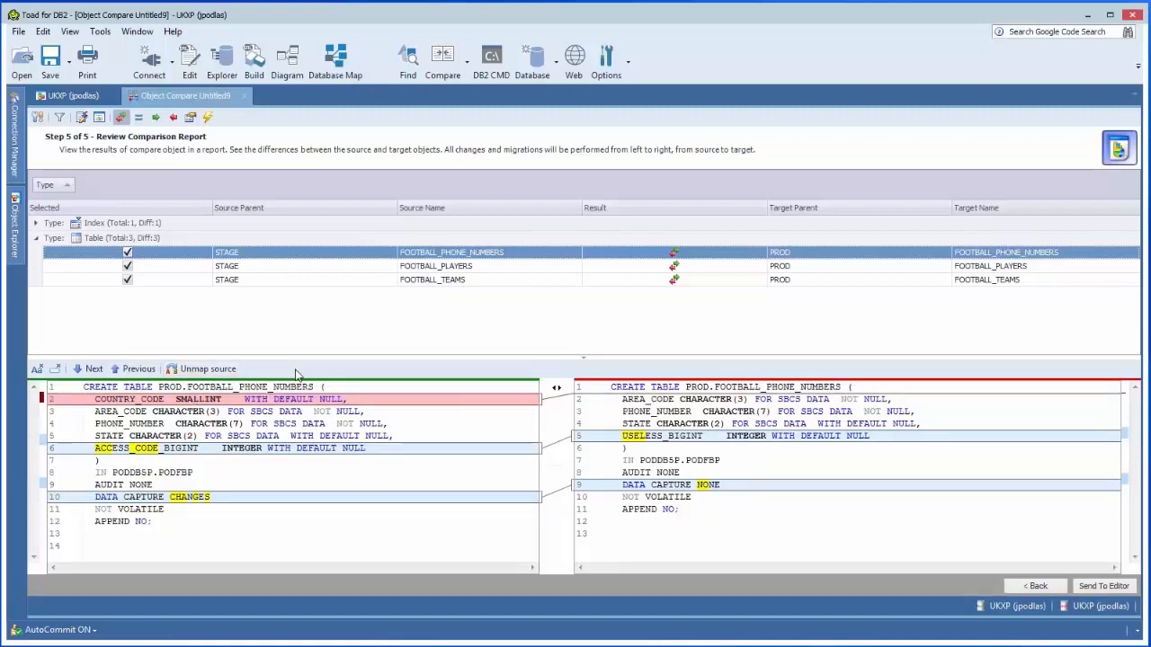
Step: Switch the source DDL of FOOTBALL_PHONE_NUMBERS and FOOTBALL_PLAYERS to unmapped and back to mapped to see the transformation rules' effect
click(224, 372)
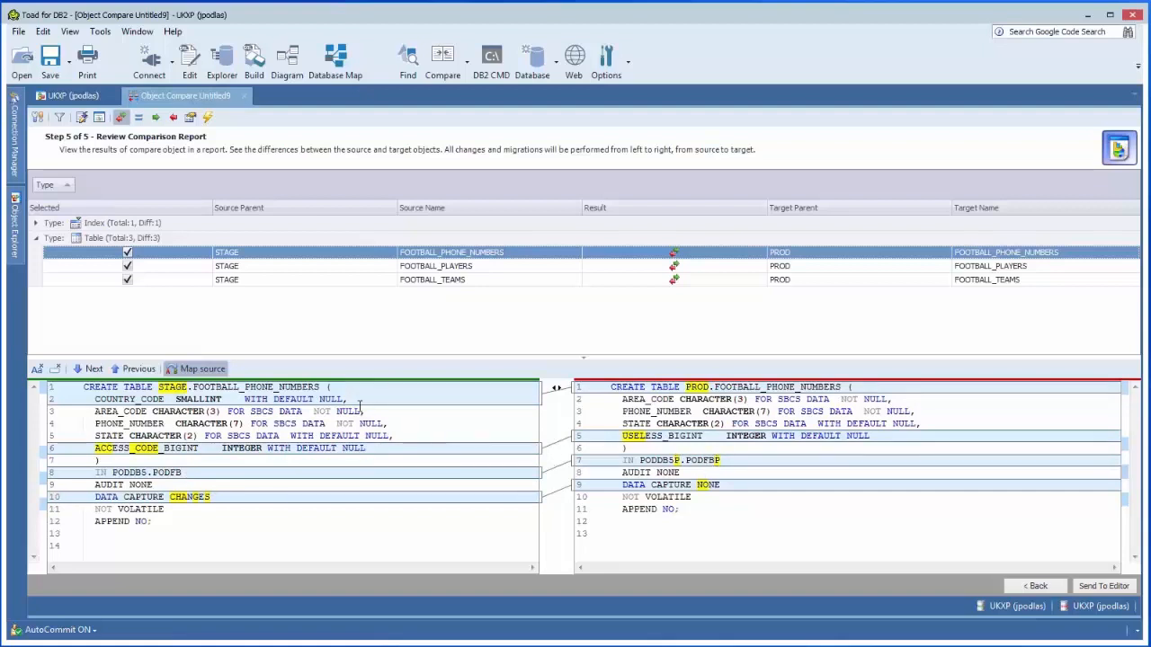
click(208, 373)
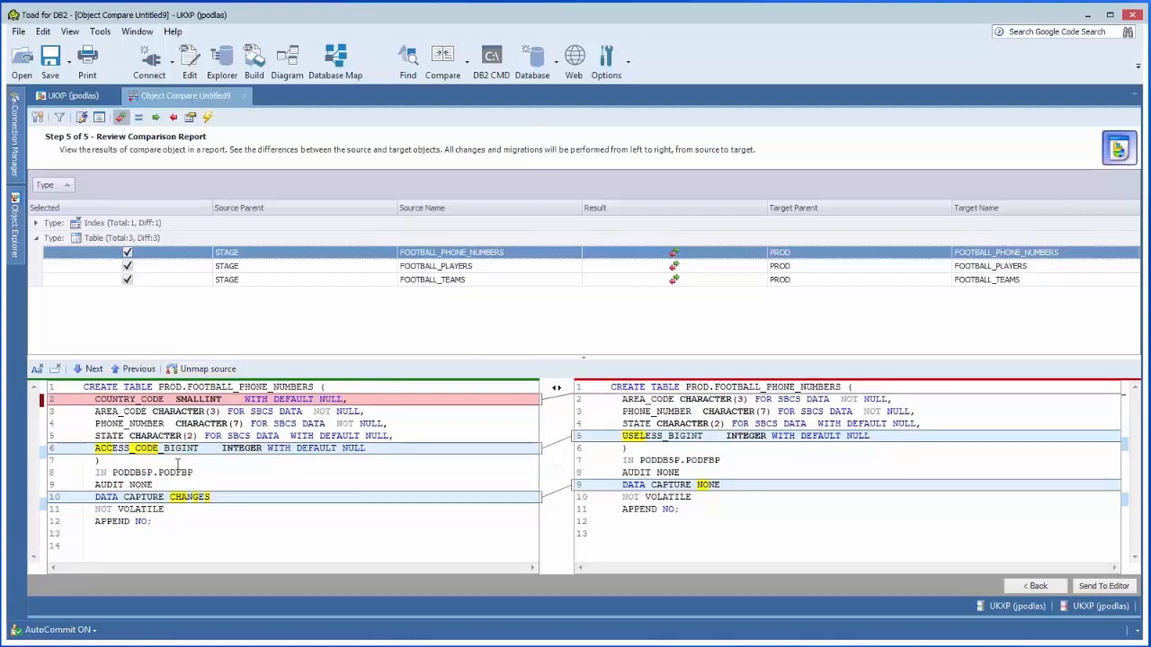
click(304, 267)
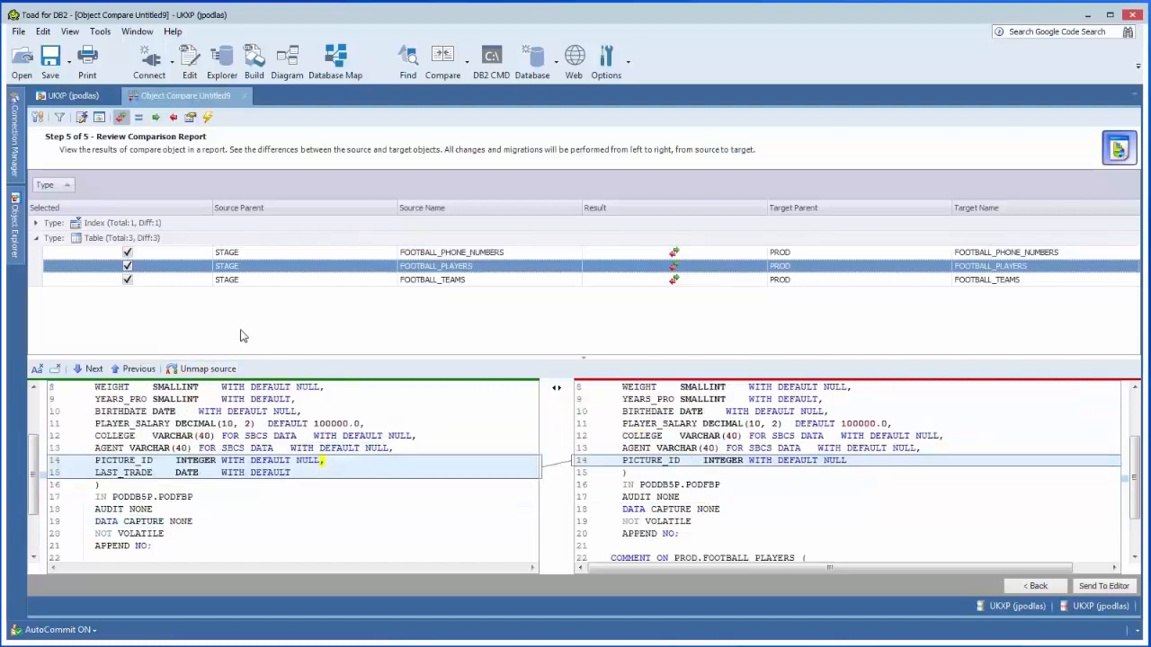
click(184, 370)
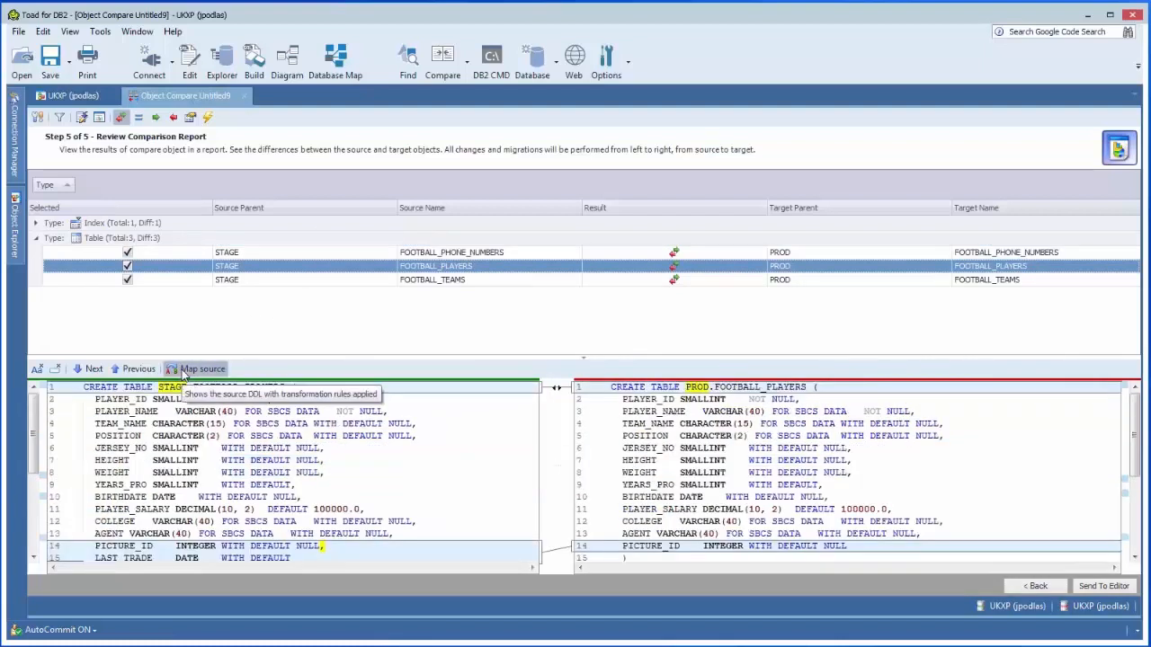
click(184, 370)
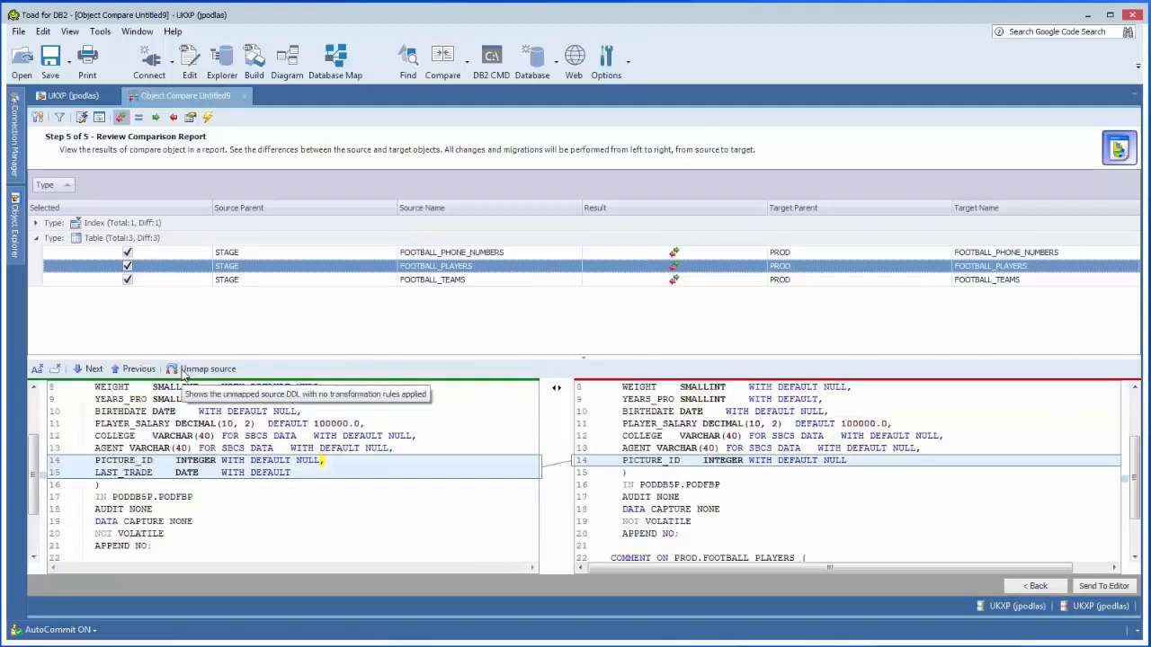
Step: Include objects that exist only in the source or only in the target, and view the FOOTBALL_DIVISION and FOOTBALL_PHONE_NUMBERS DDL
click(155, 117)
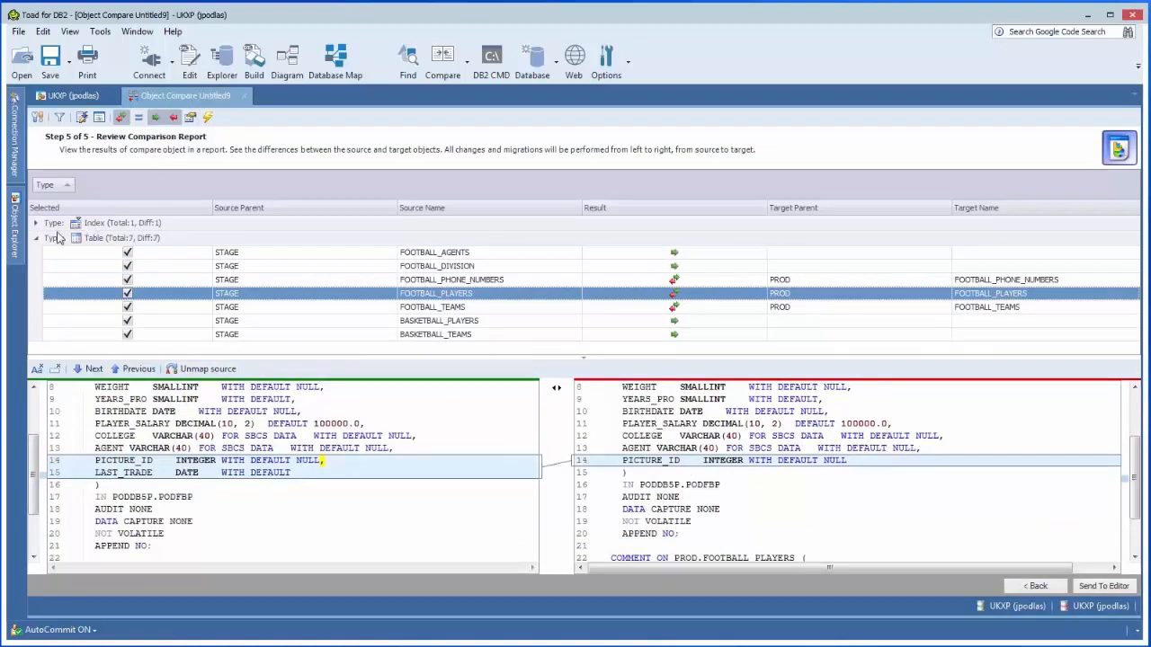
click(258, 268)
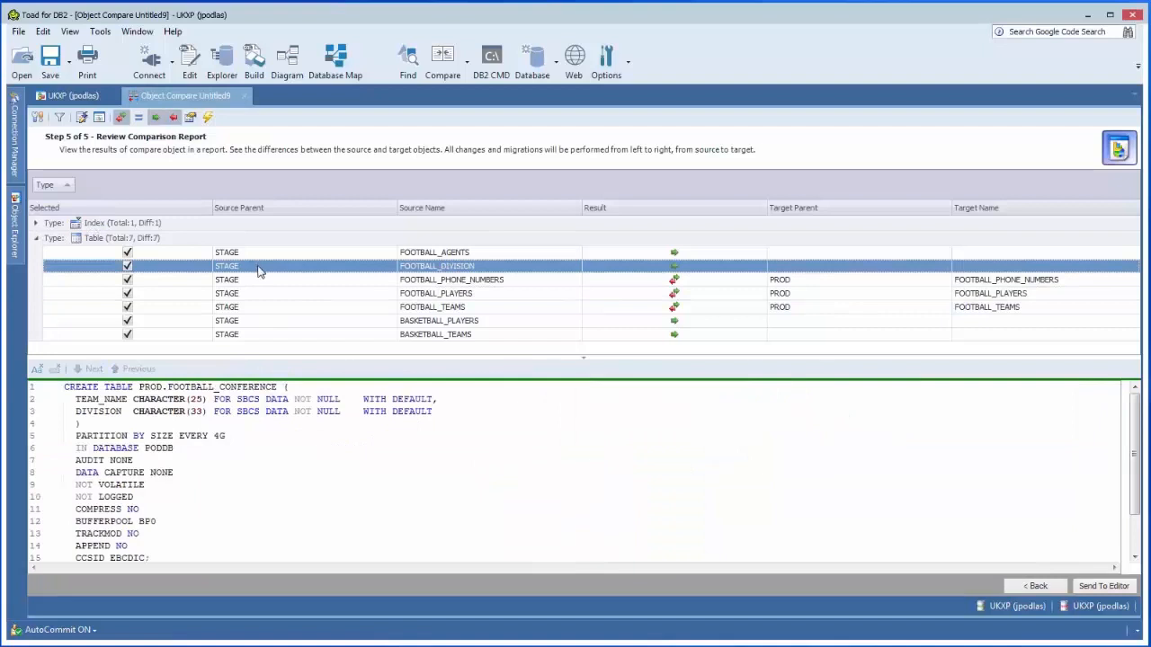
click(258, 279)
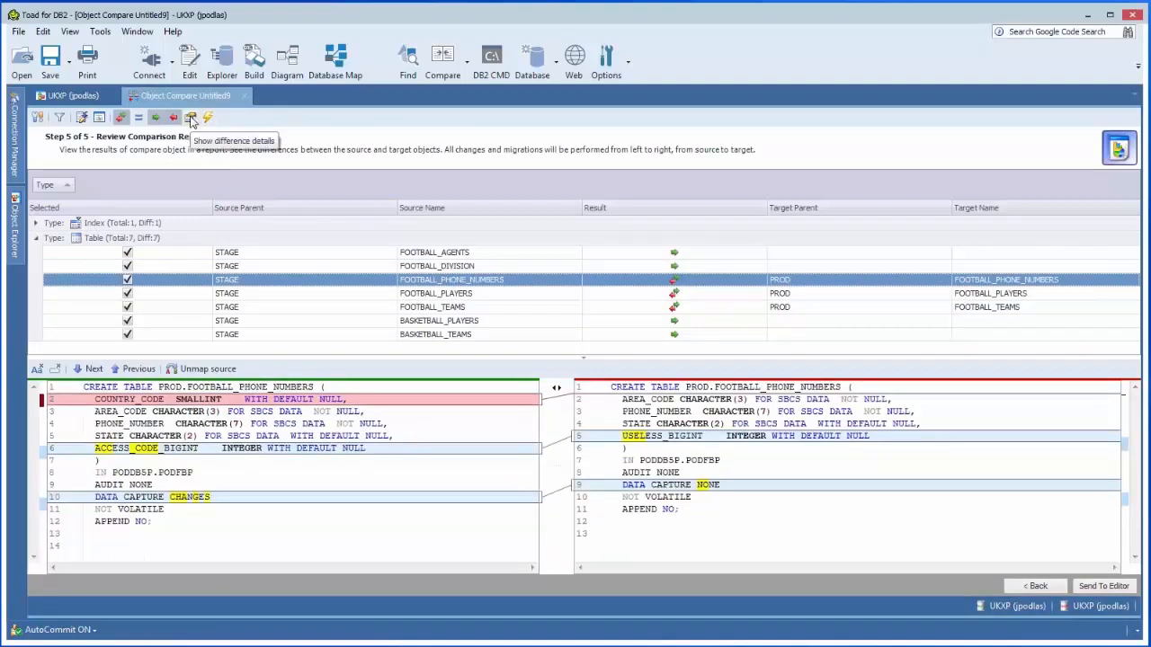
Step: Turn on difference details and expand the column differences of FOOTBALL_PHONE_NUMBERS
click(191, 120)
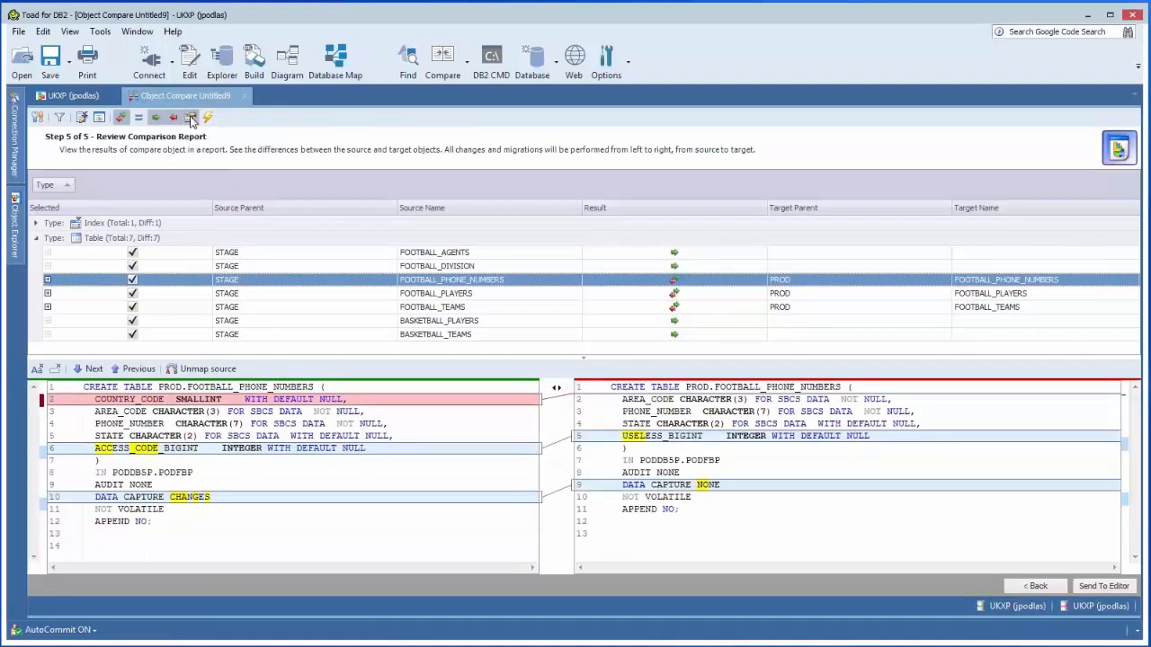
click(48, 279)
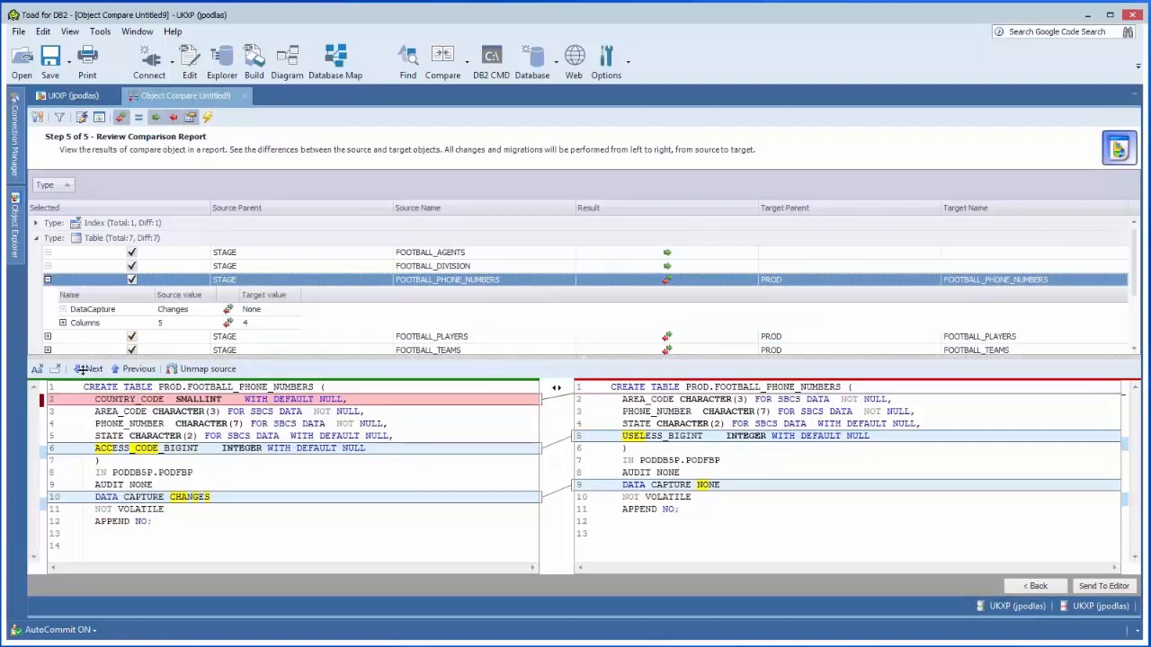
click(64, 324)
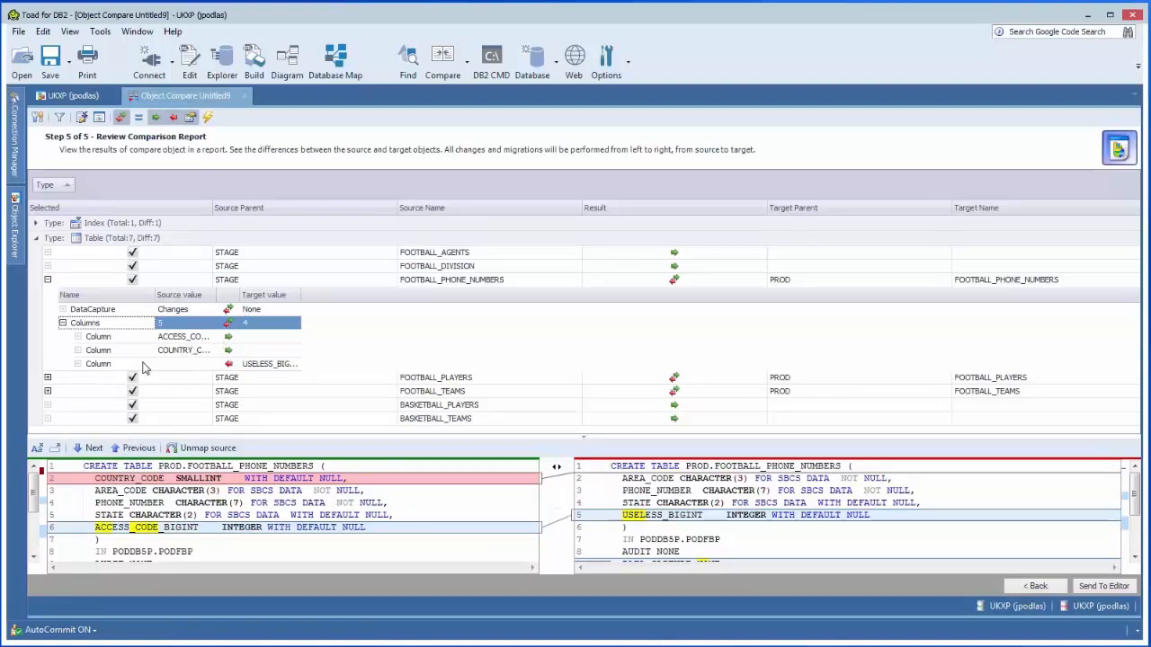
Step: Expand the FOOTBALL_TEAMS column differences down to the datatype precision of TEAM_NAME and examine them
click(49, 392)
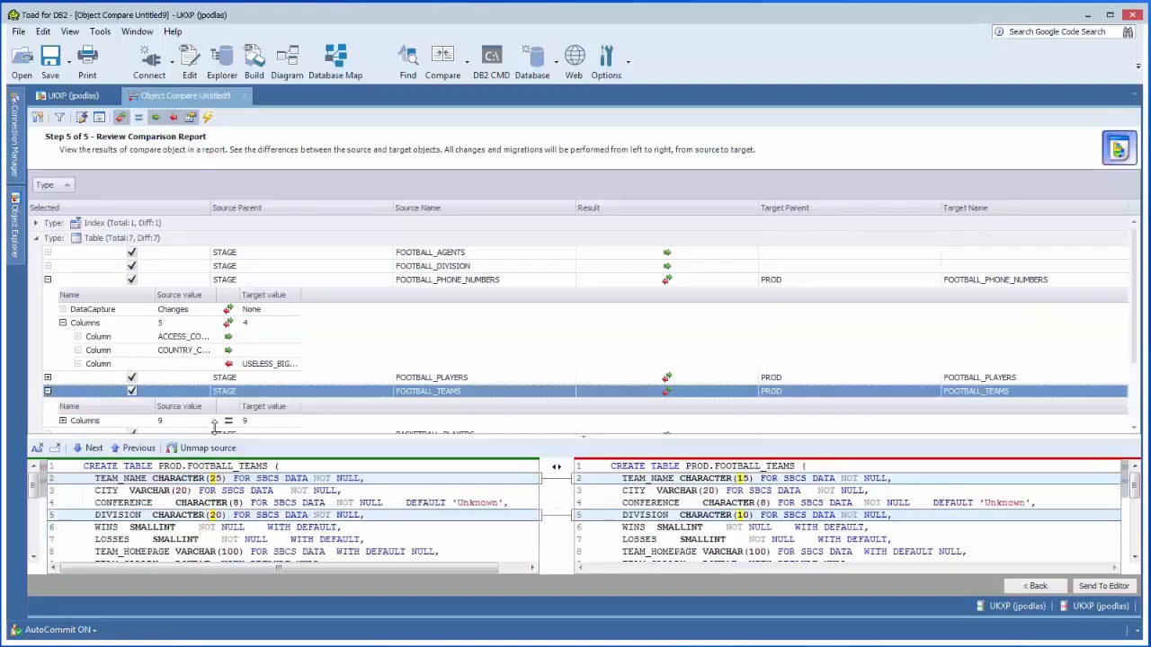
click(63, 421)
scroll(1129, 335, down, 1)
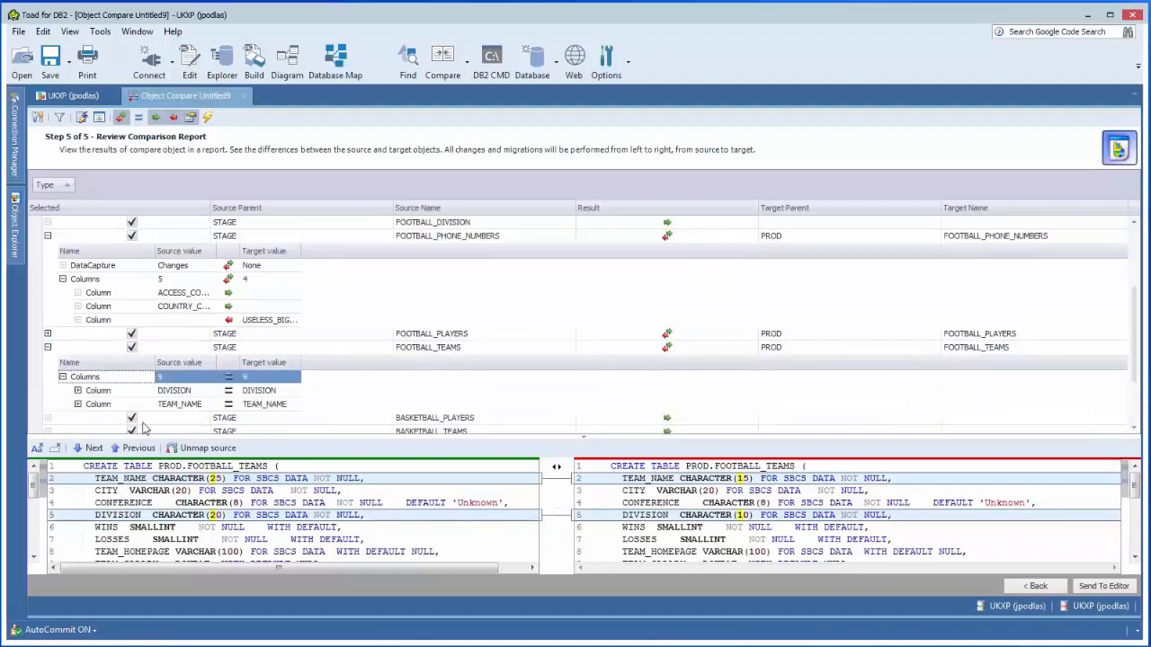
click(77, 404)
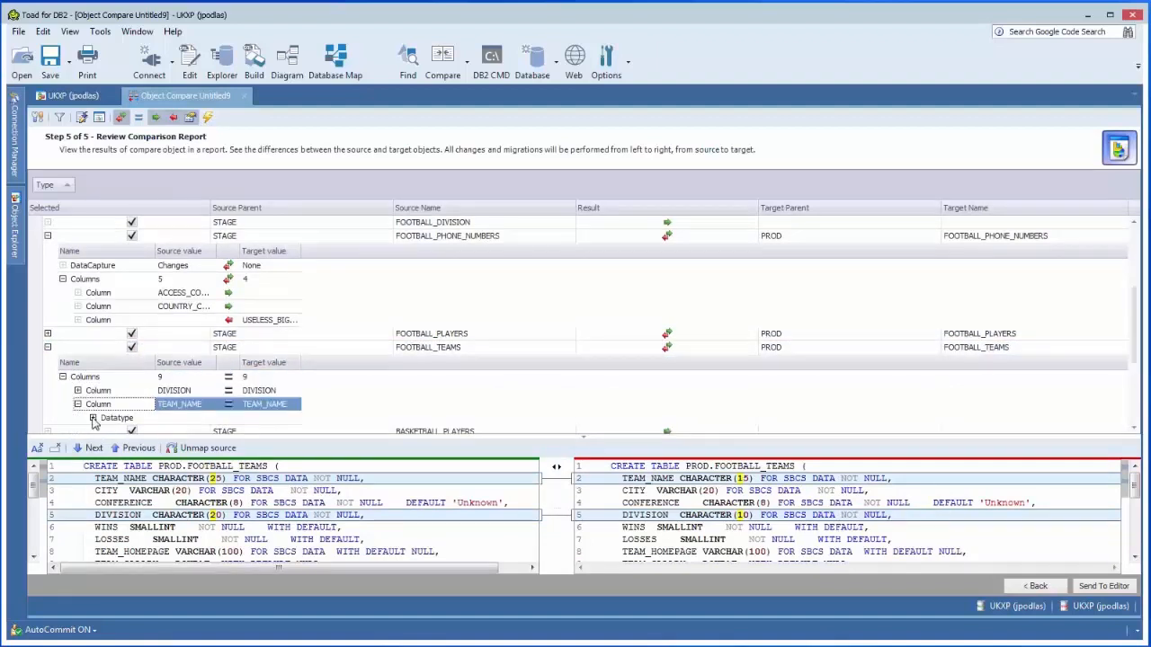
click(93, 419)
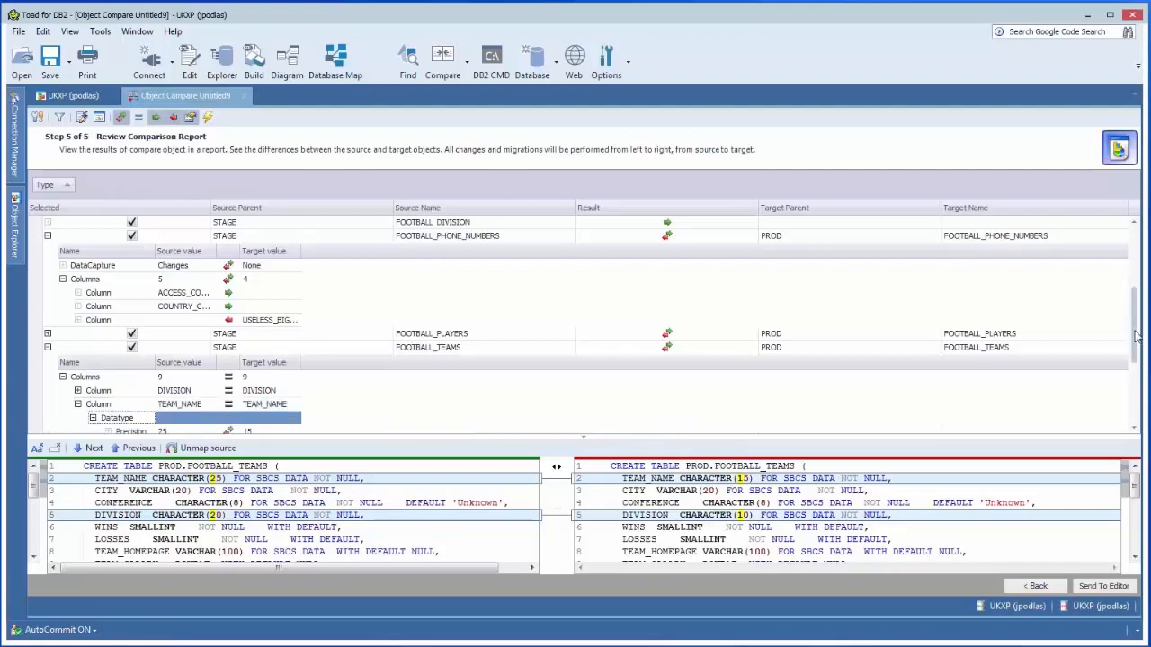
scroll(1137, 333, down, 3)
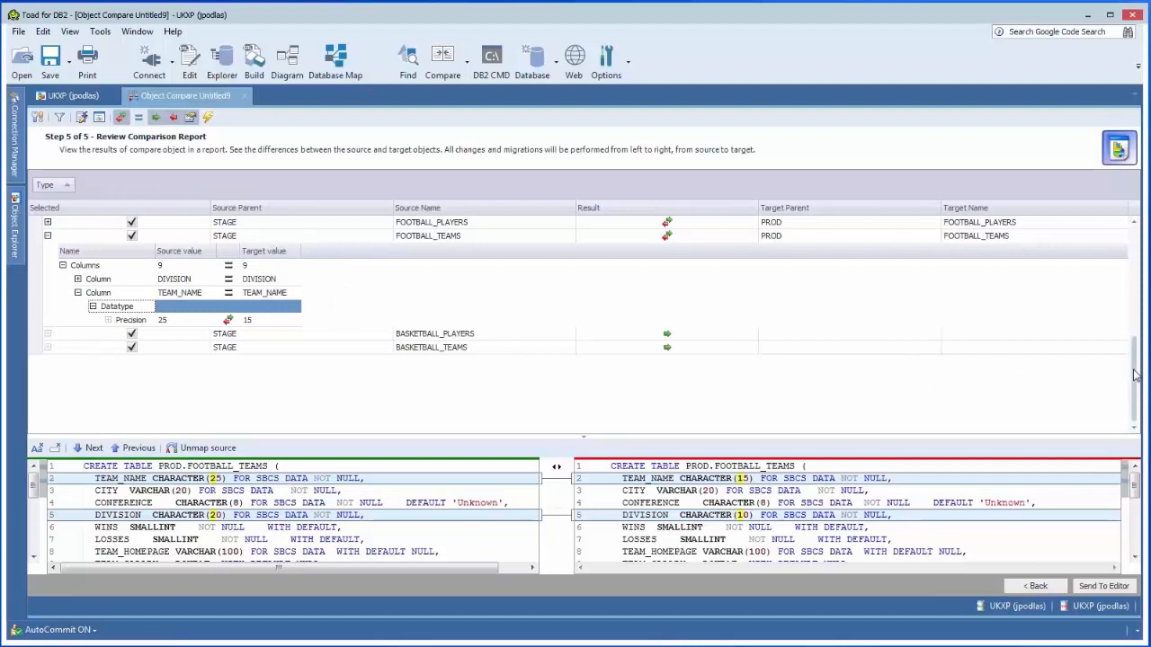
scroll(1081, 367, up, 4)
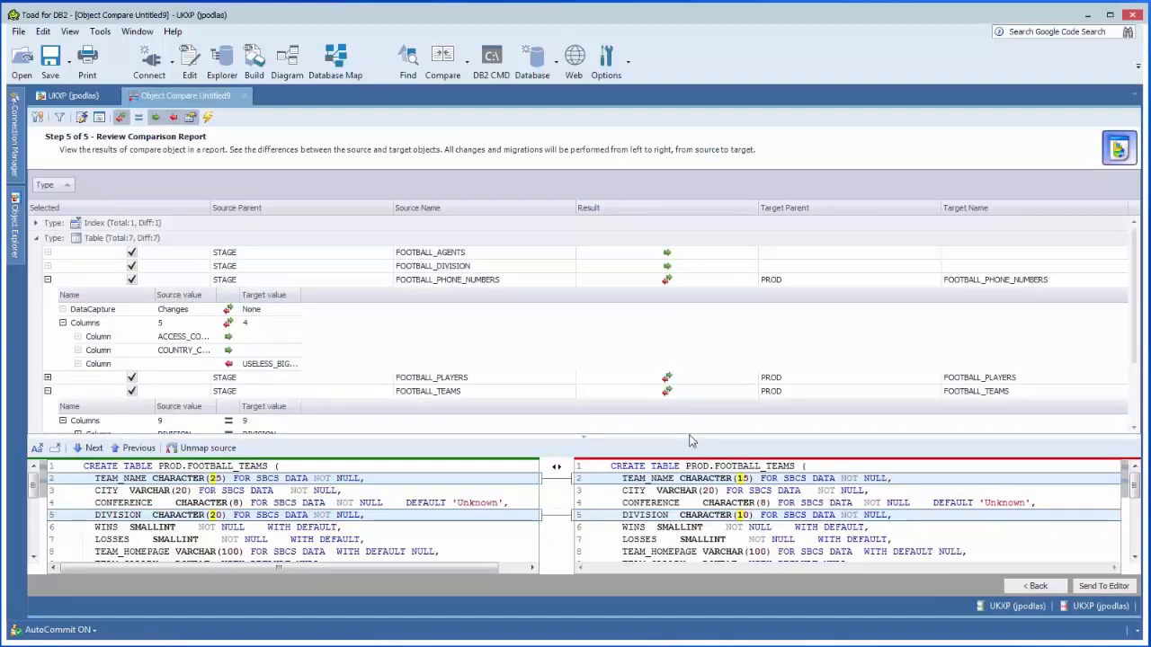
Step: Enlarge the DDL comparison pane to examine FOOTBALL_TEAMS, and give the results list more room again
drag(697, 437, 679, 355)
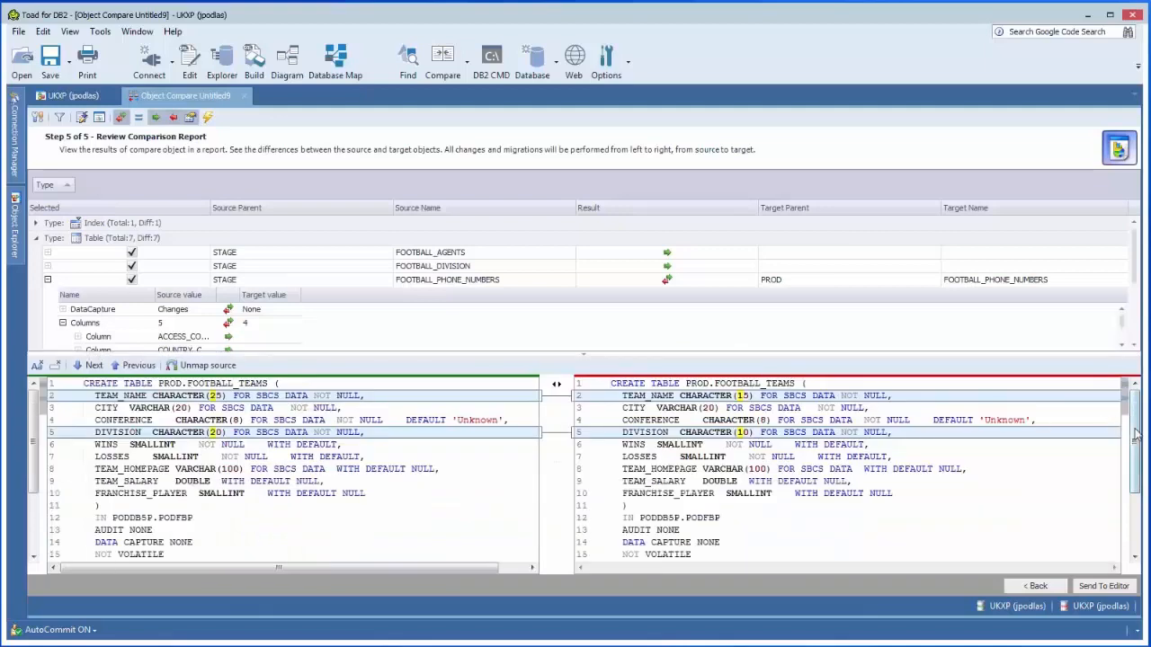
mouse_move(1136, 433)
mouse_down()
mouse_move(1138, 484)
mouse_move(1140, 429)
mouse_up()
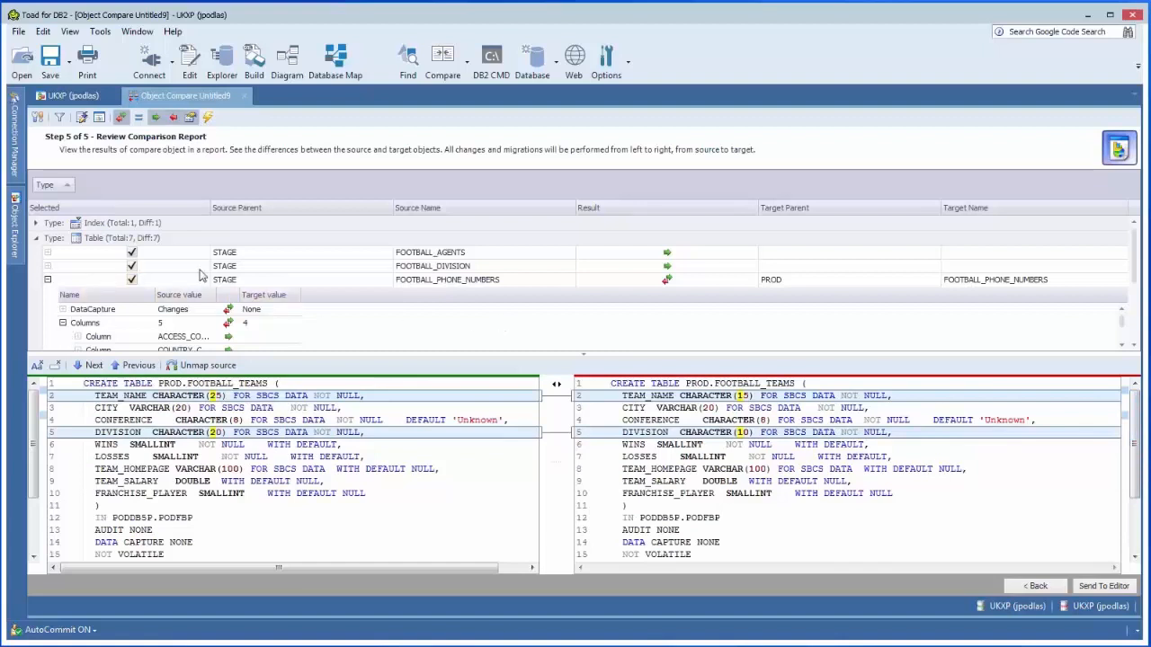
click(205, 350)
drag(252, 353, 252, 411)
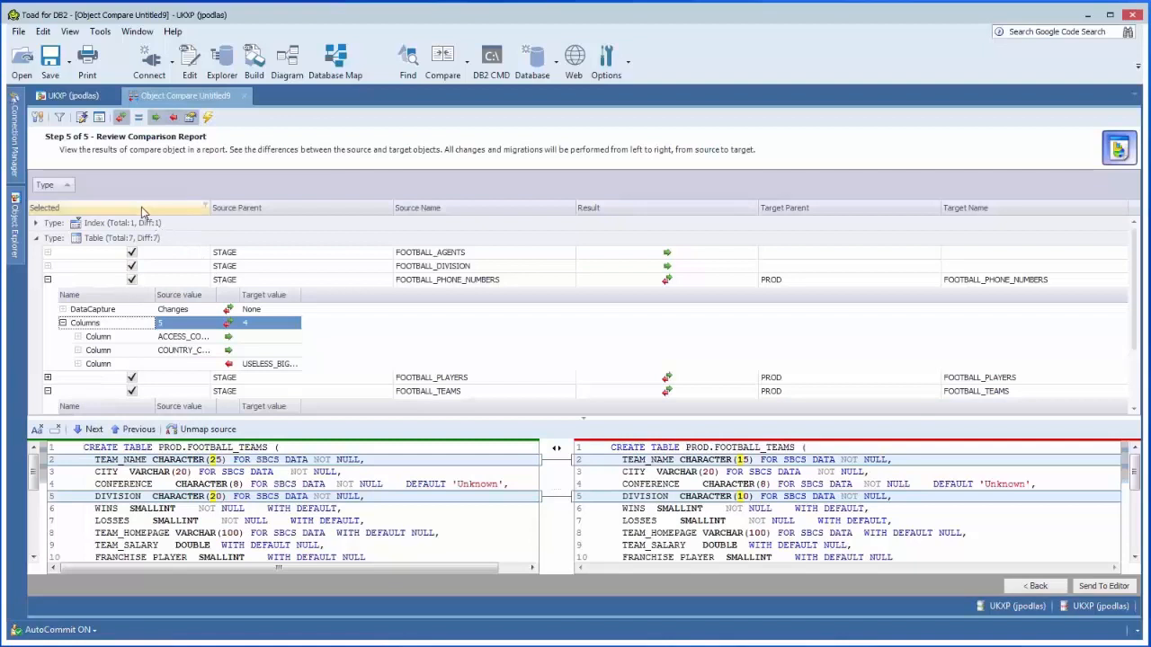
Step: Generate the comparison report as migration_from_UKXP_to_UKXP.pdf in the SQL folder, replacing the existing file
click(100, 119)
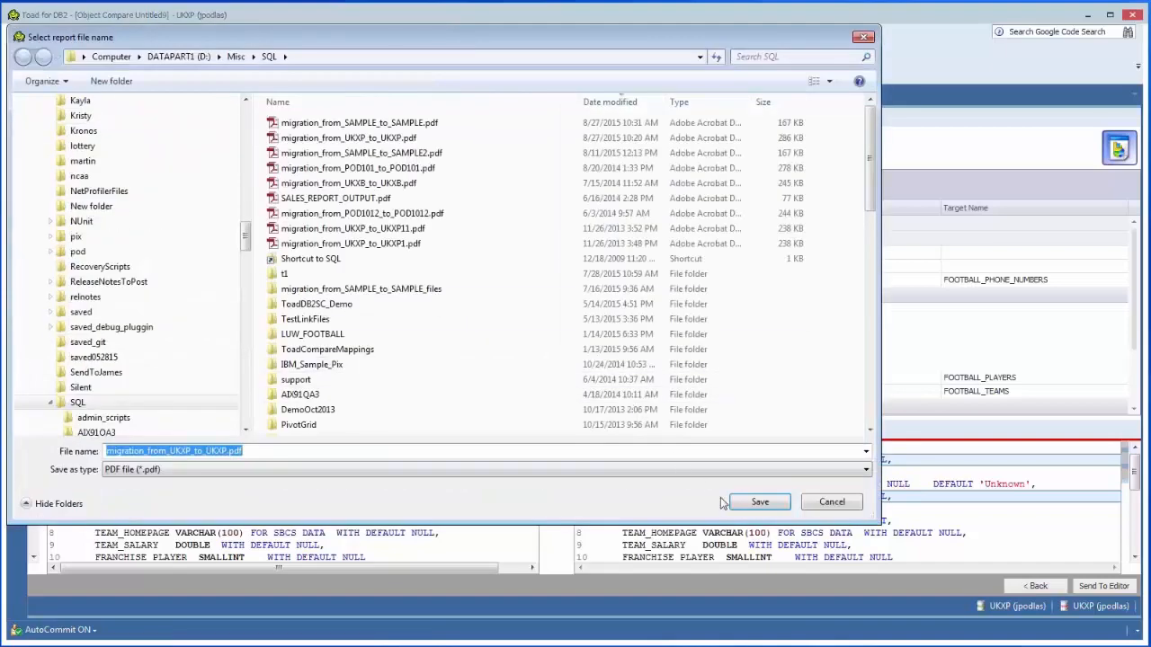
click(760, 502)
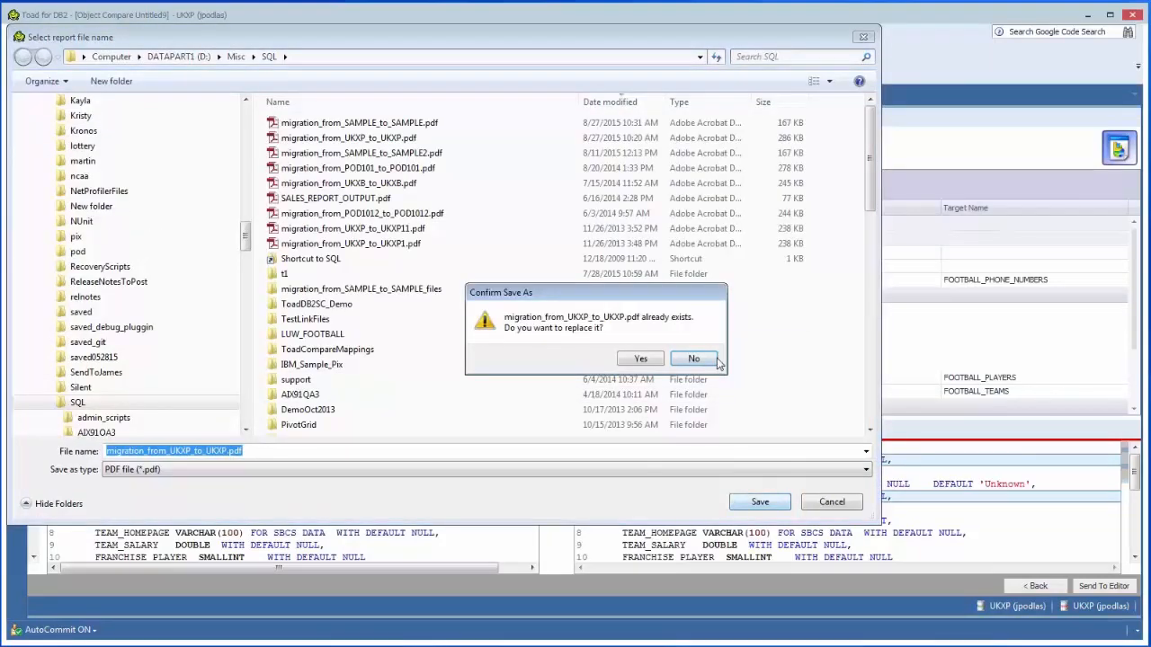
click(640, 359)
click(645, 365)
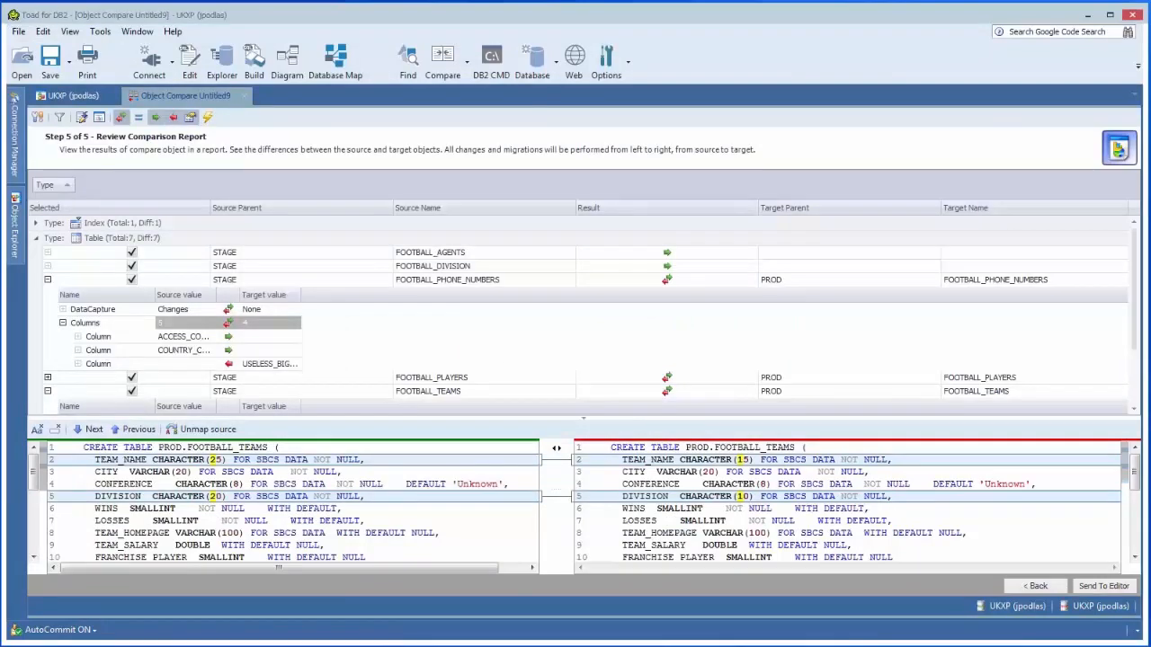
Step: Read the PDF report in Adobe Reader at 100% zoom, from the transformation rules to the detailed differences, and close it
drag(0, 40, 774, 48)
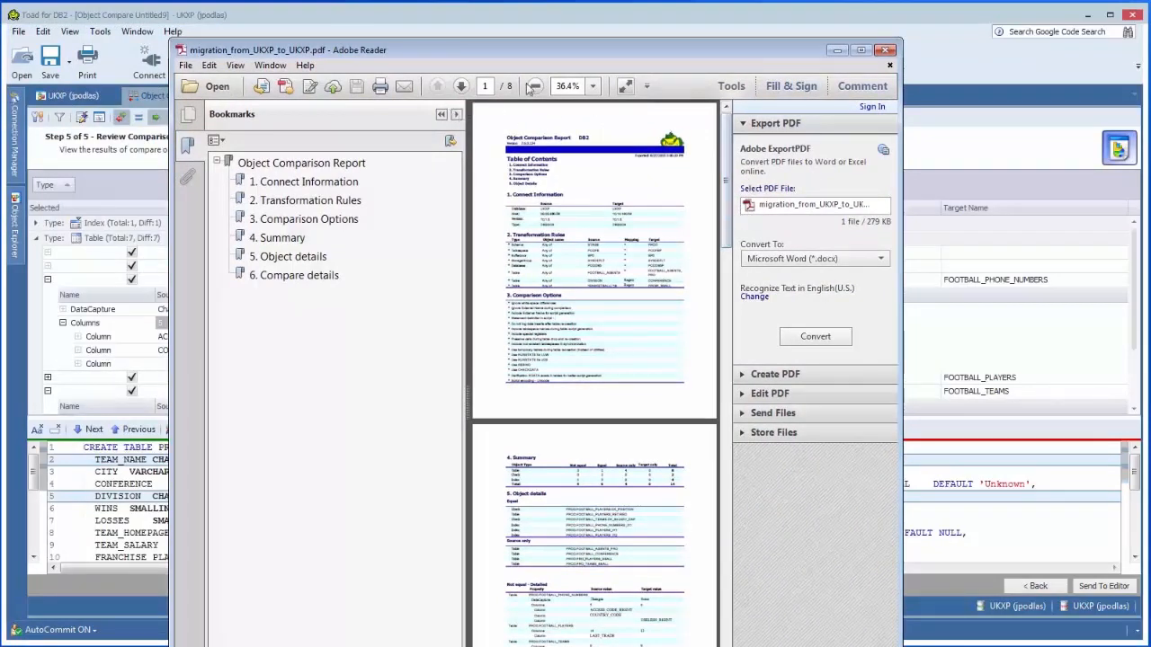
click(592, 85)
click(625, 175)
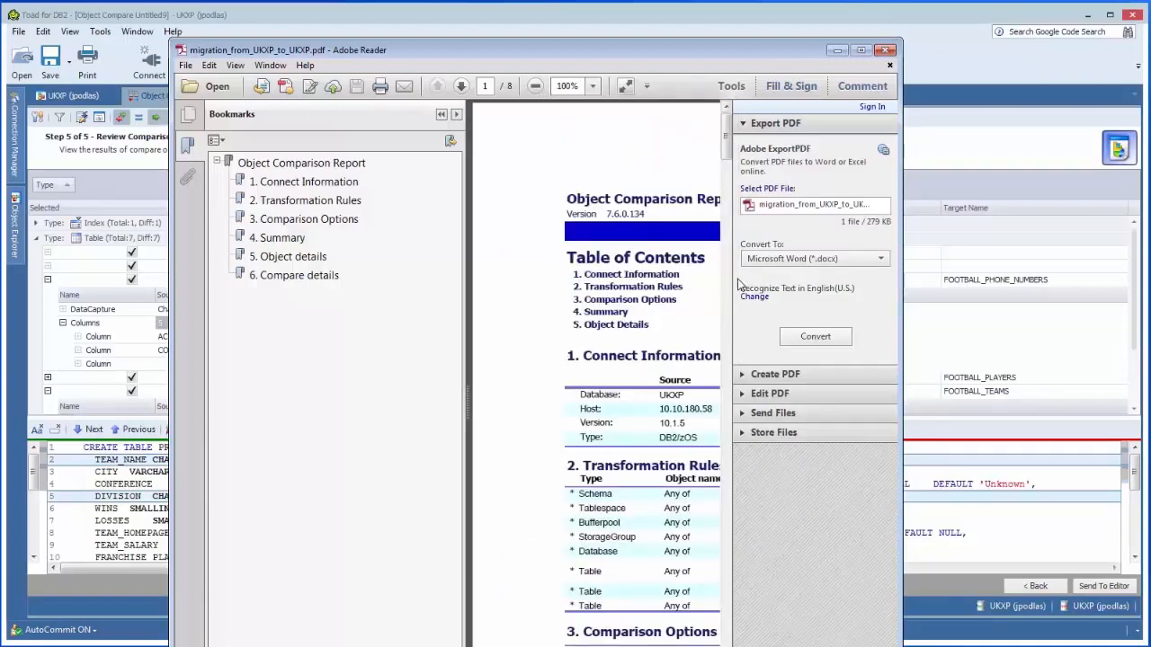
drag(899, 266, 1097, 250)
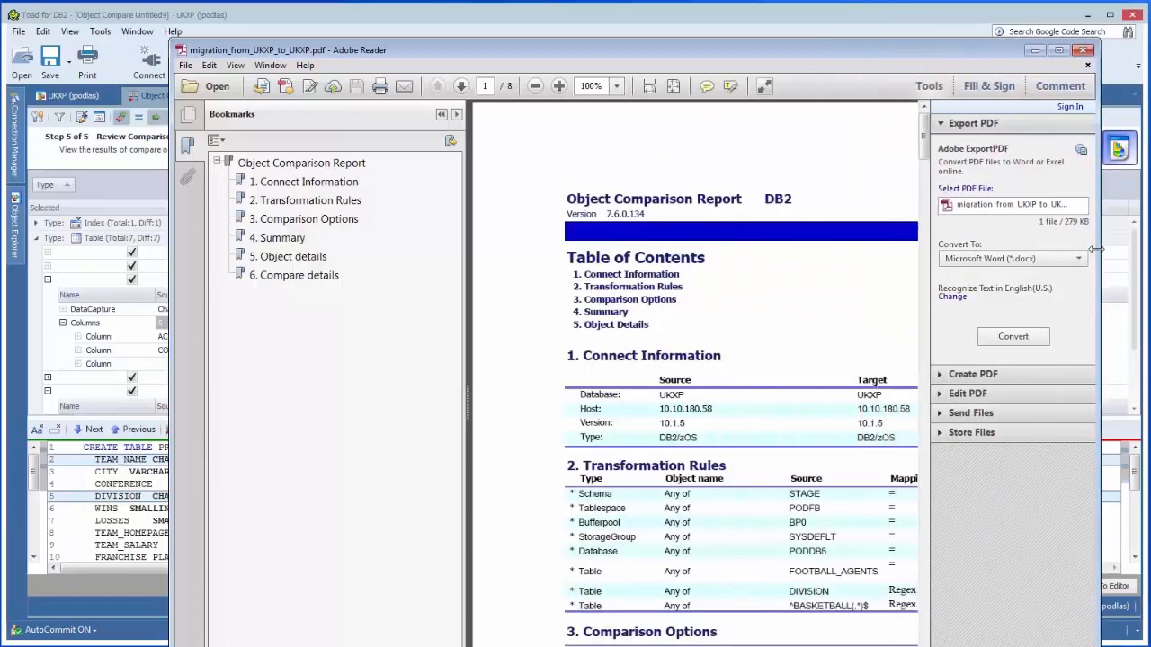
drag(924, 153, 883, 244)
scroll(884, 245, down, 1)
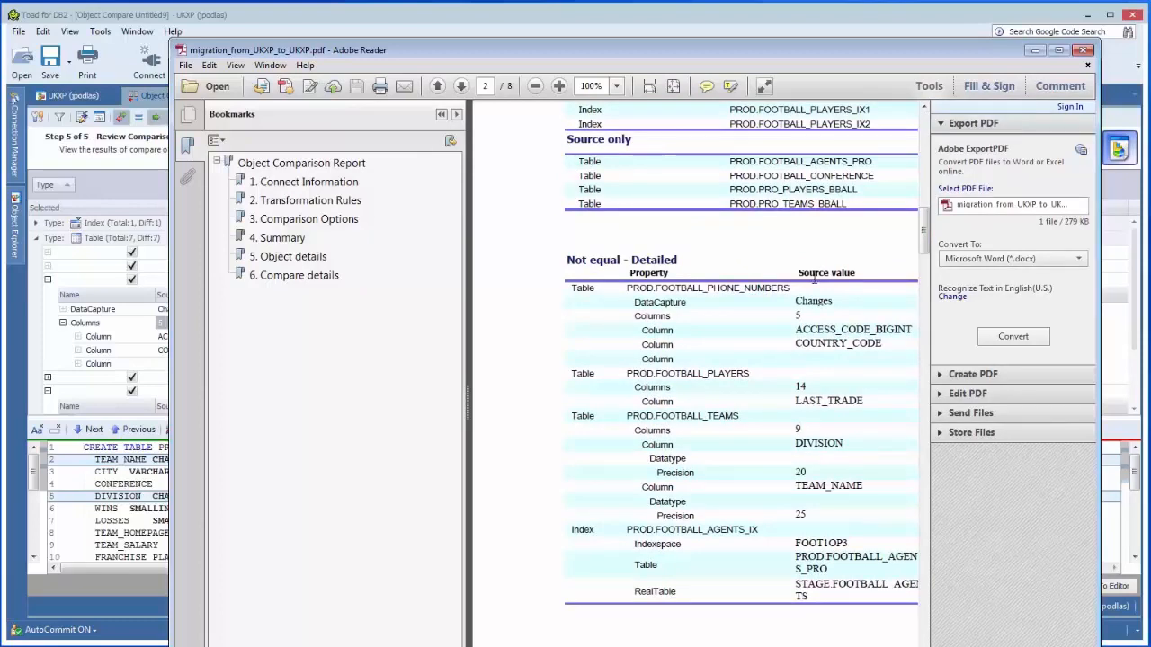
click(1084, 49)
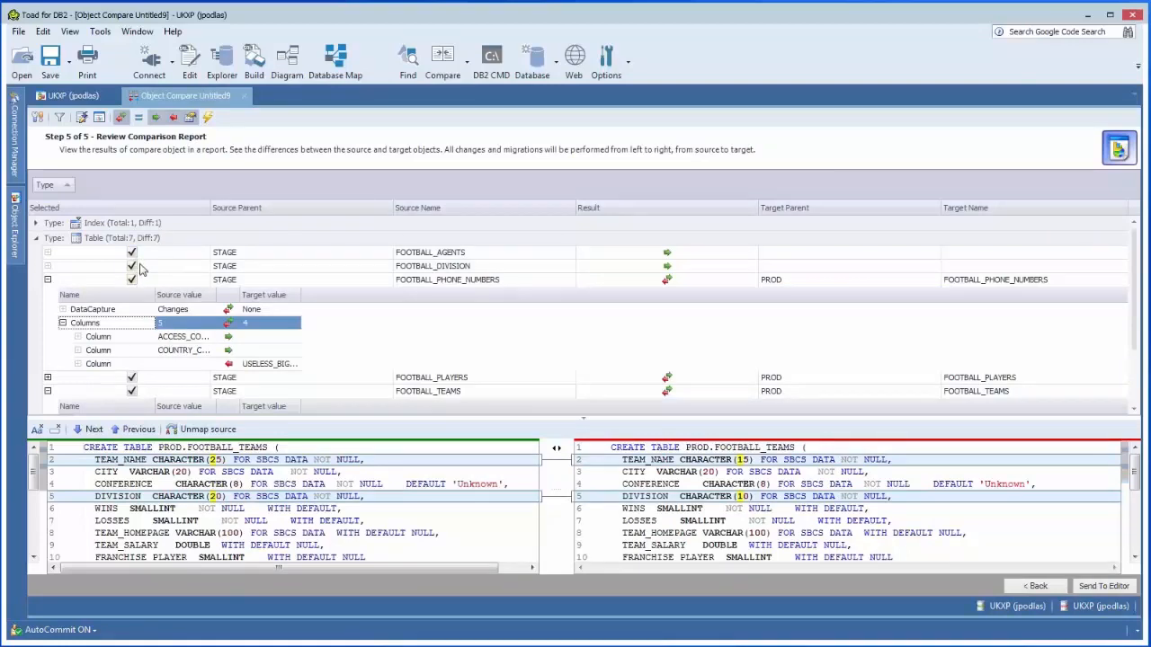
Step: Send the generated script for synchronizing the PROD objects to the SQL editor
click(1095, 592)
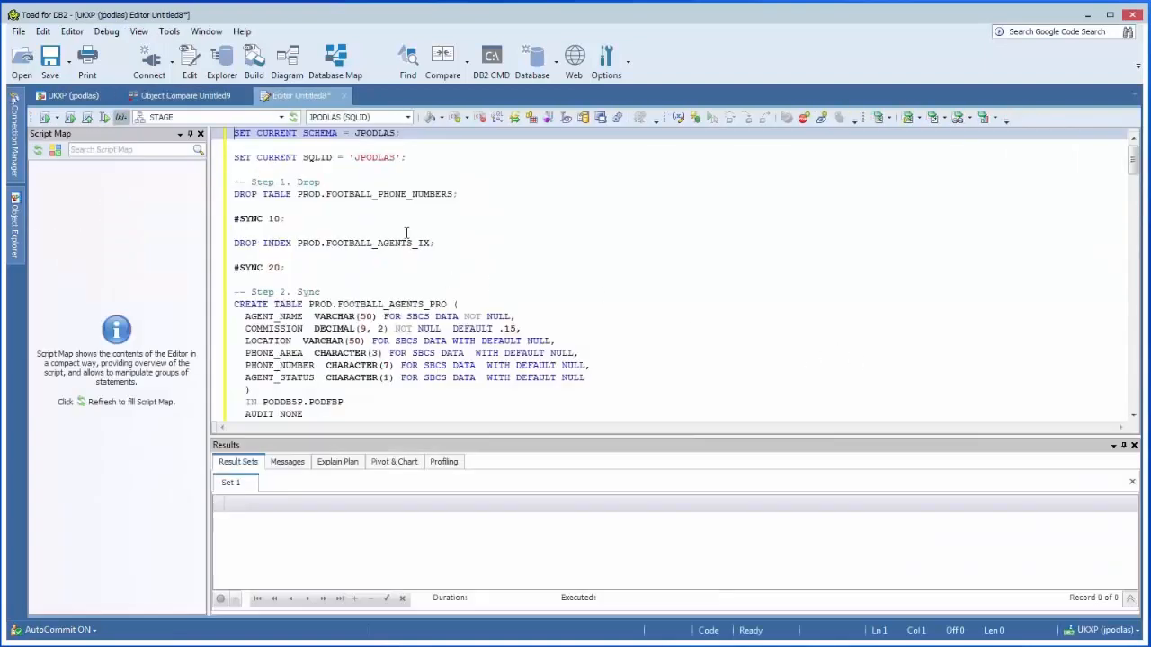
click(189, 133)
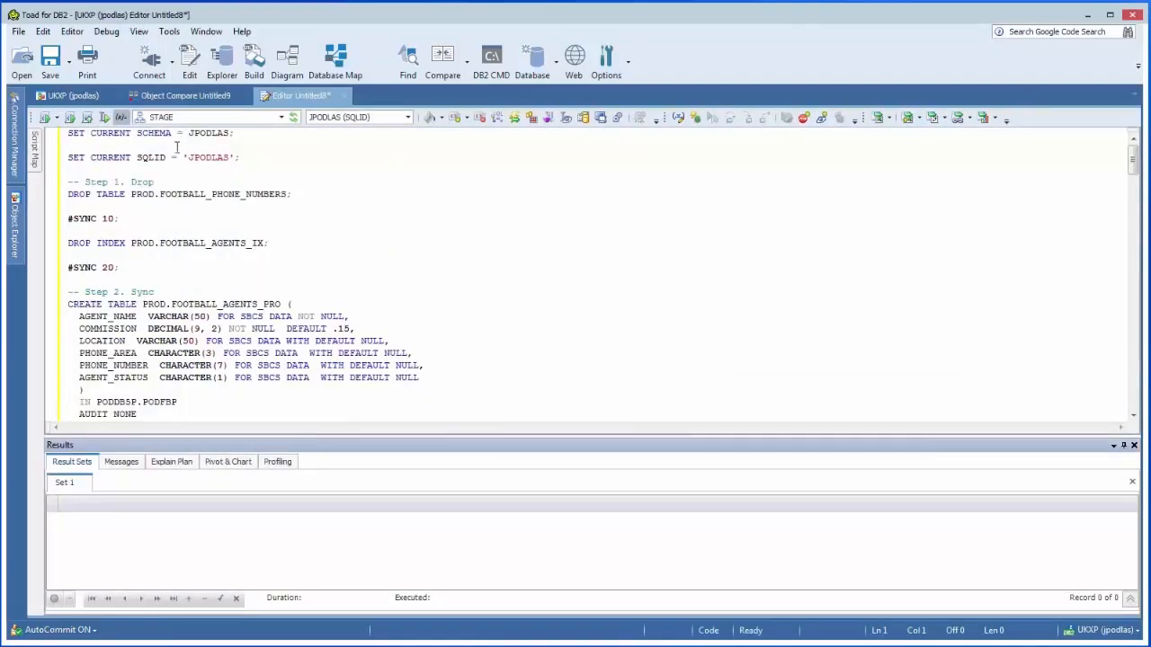
click(33, 156)
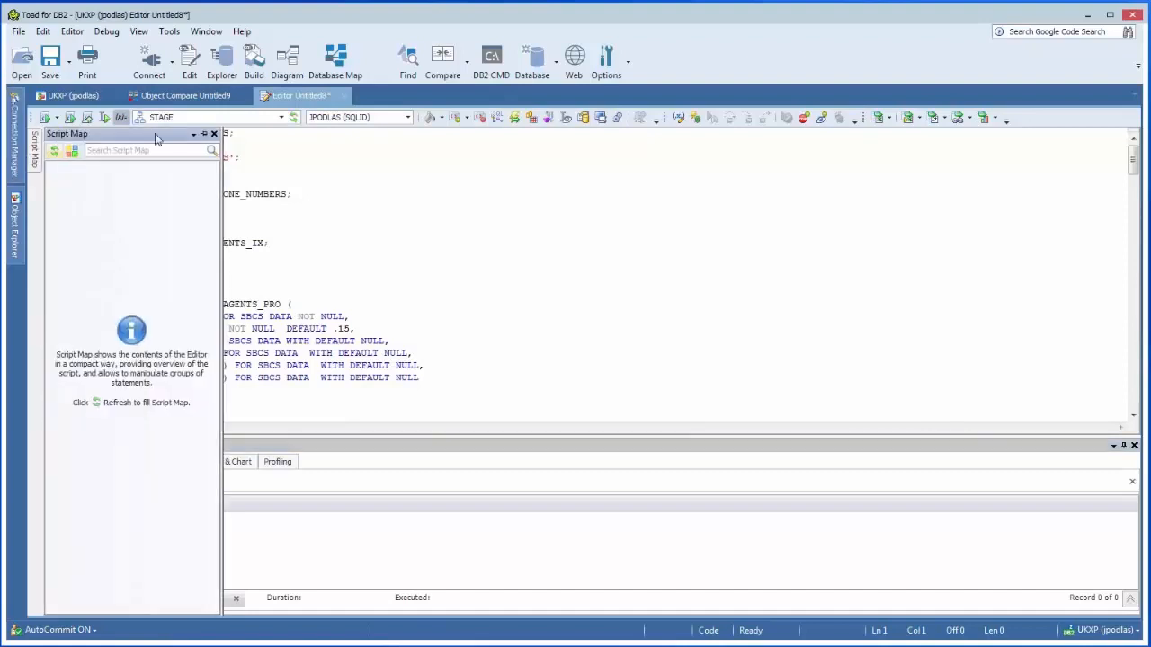
click(204, 134)
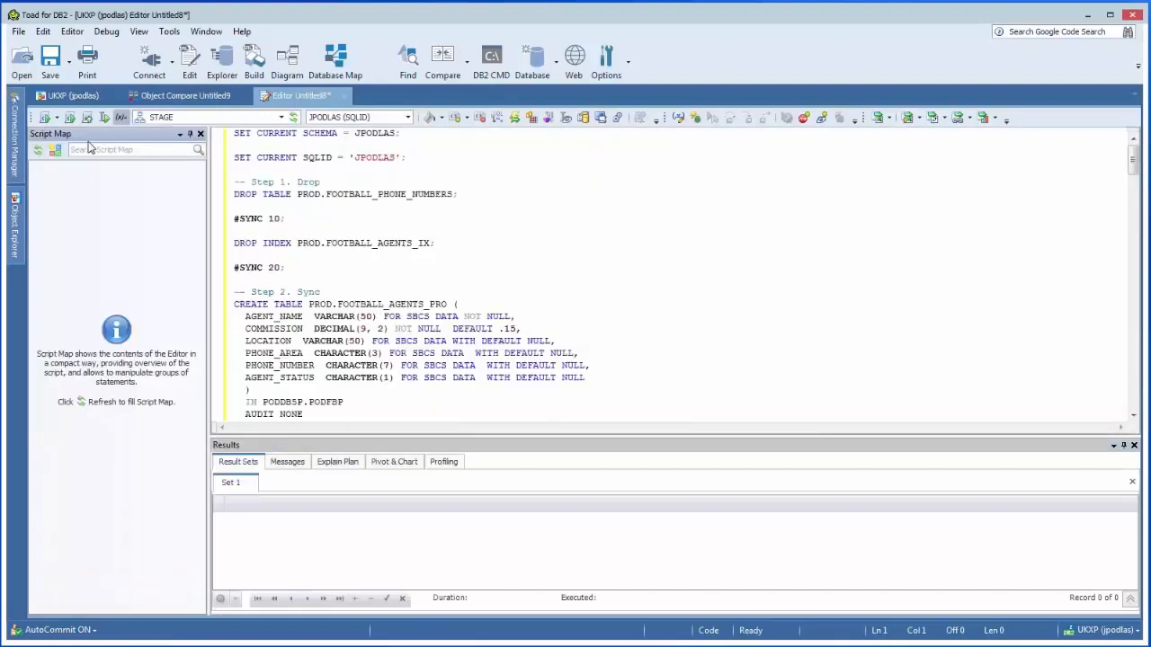
Step: Refresh the Script Map and use it to locate the CREATE TABLE statements for PROD.FOOTBALL_PHONE_NUMBERS and PROD.PRO_TEAMS_BBALL in the script
click(38, 153)
click(83, 216)
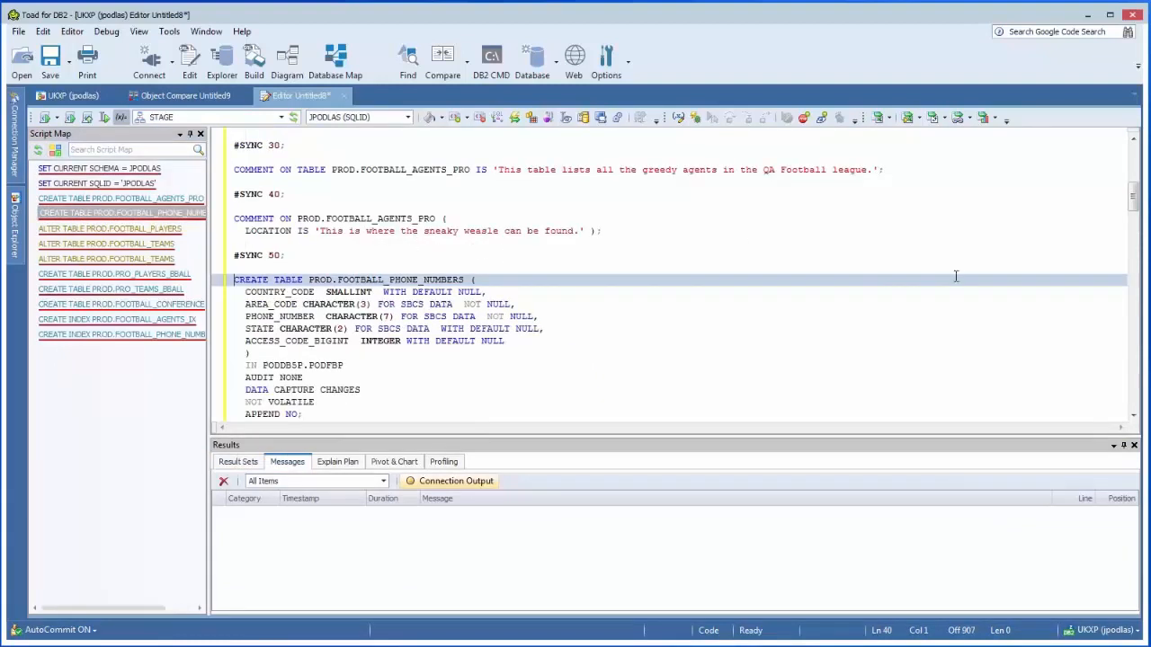
click(90, 291)
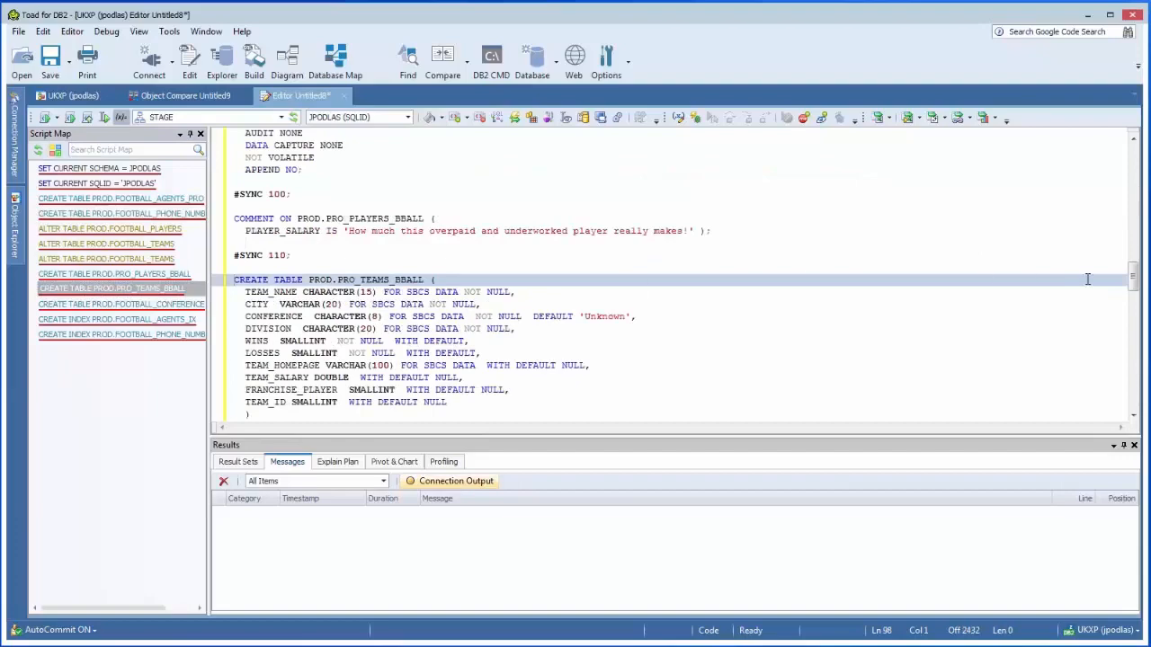
drag(1132, 286, 1124, 159)
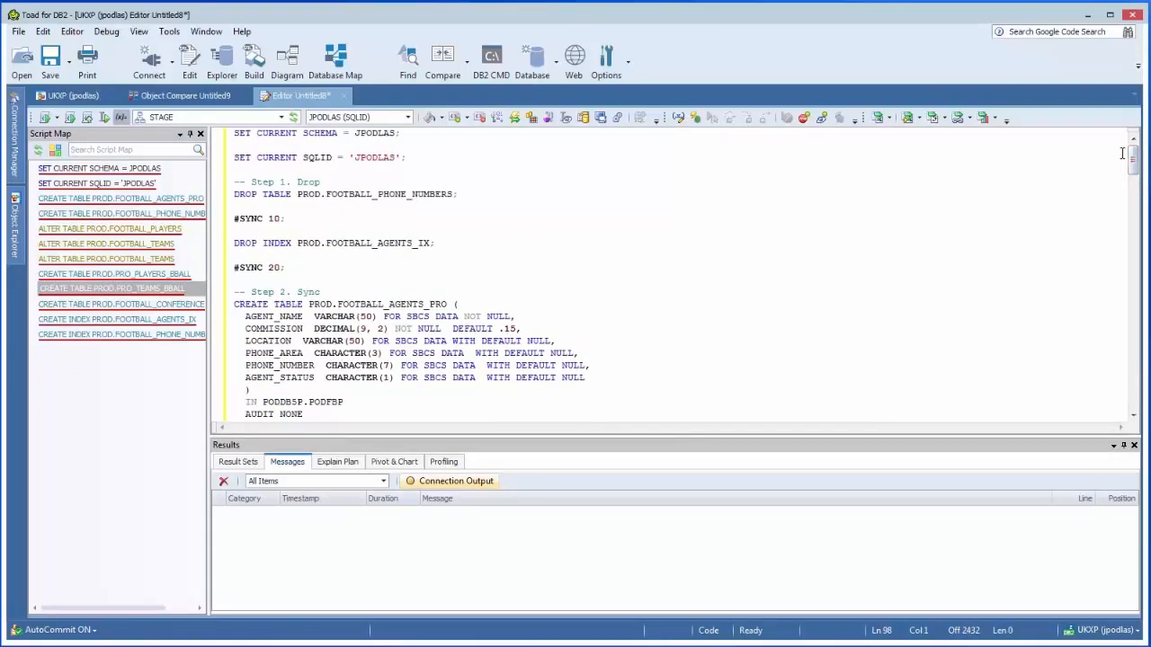
Step: Examine the ALTER TABLE statements for FOOTBALL_PLAYERS and FOOTBALL_TEAMS, highlighting them in the script, and return to the object comparison results
click(125, 249)
double_click(126, 250)
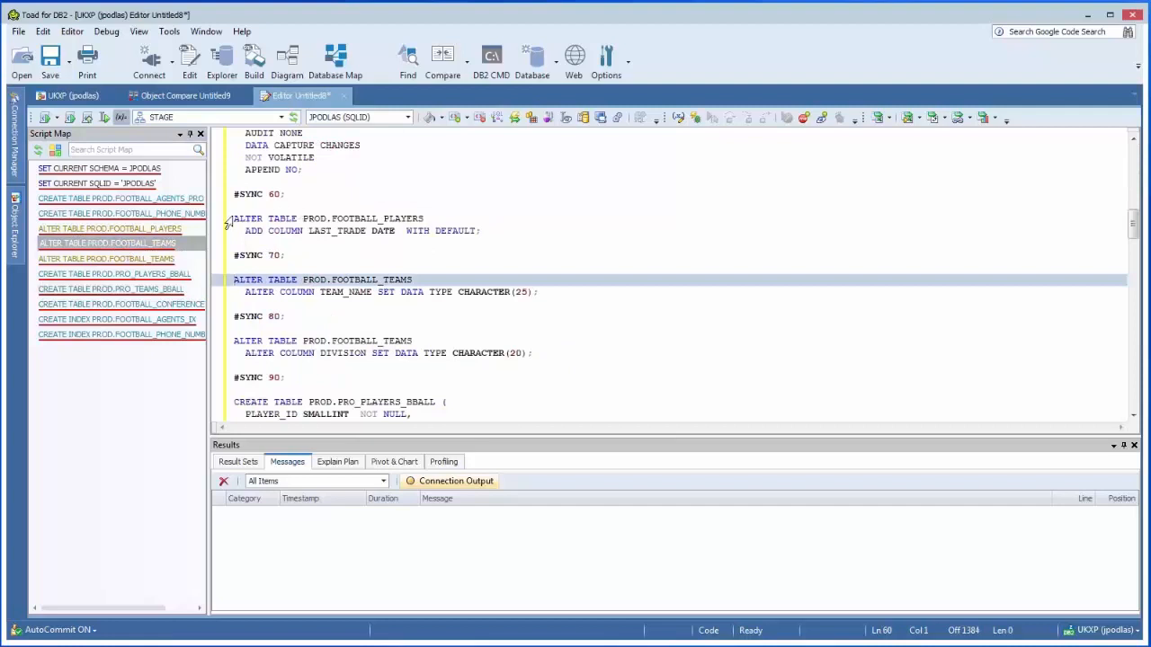
drag(234, 218, 543, 292)
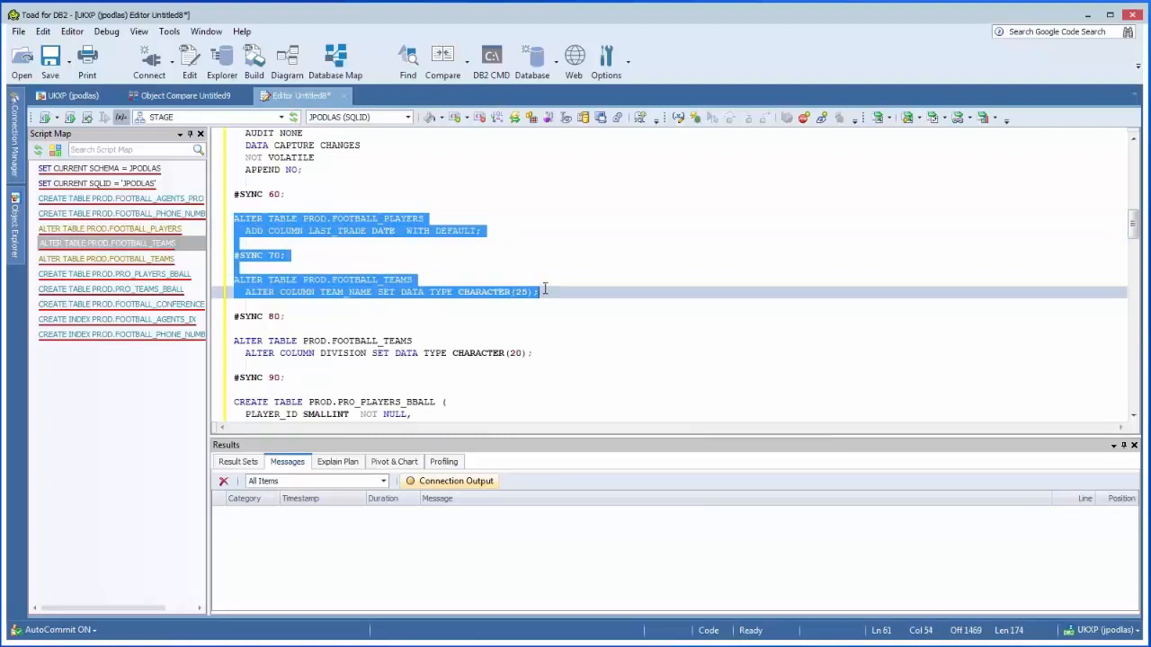
click(549, 273)
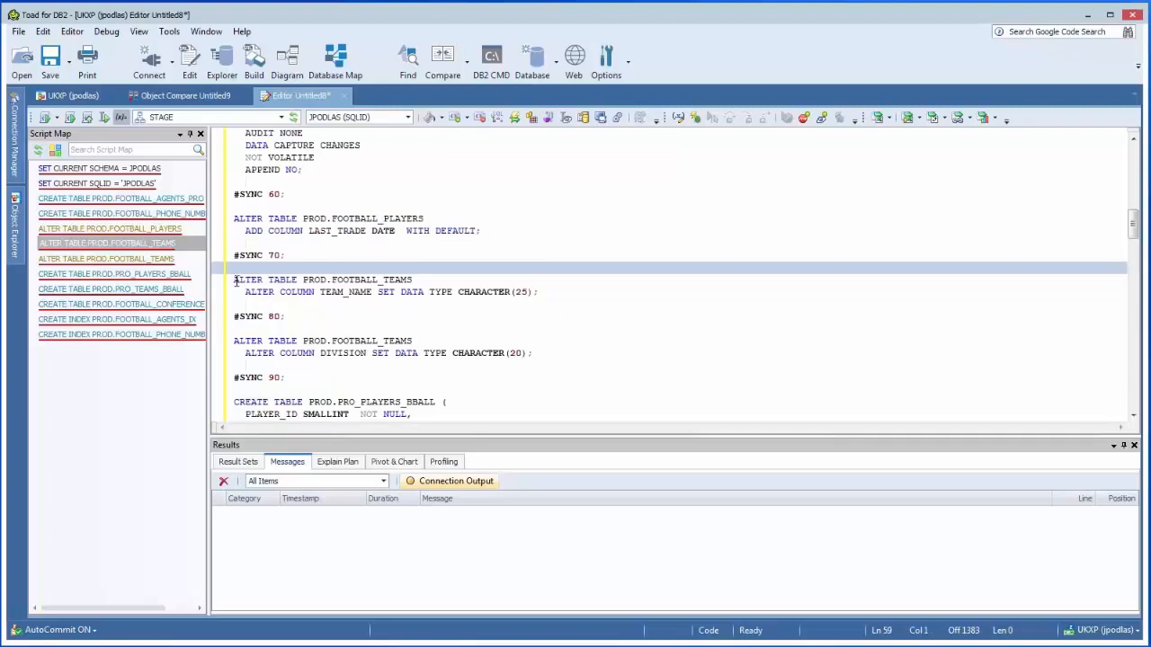
drag(236, 281, 527, 359)
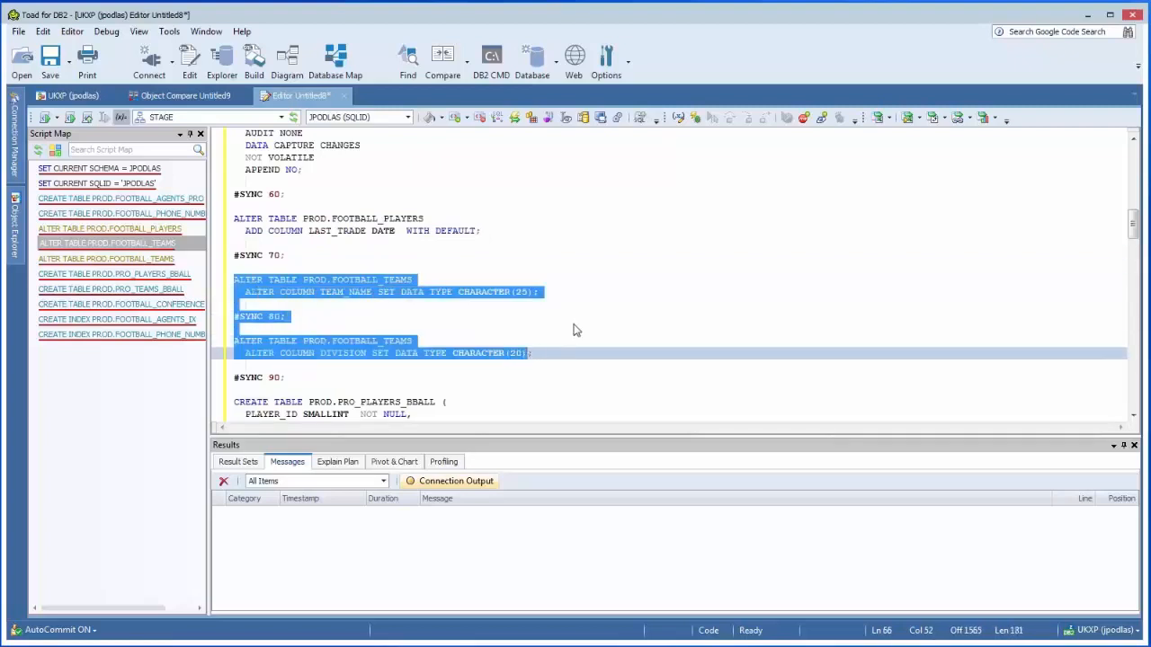
scroll(575, 327, down, 4)
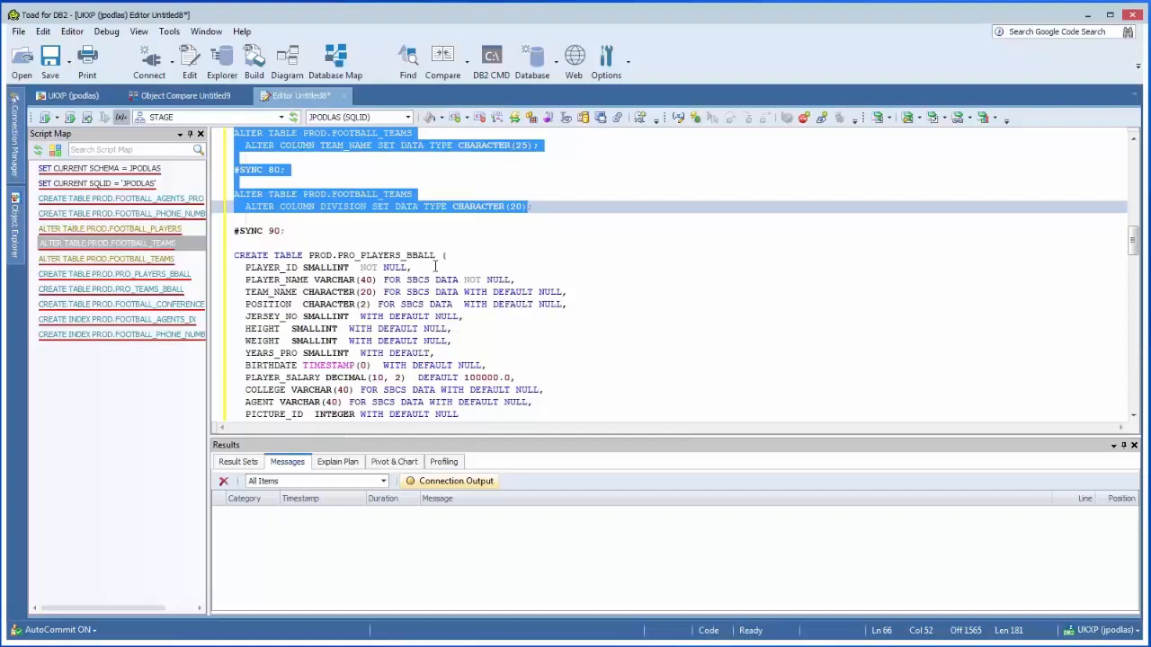
click(195, 97)
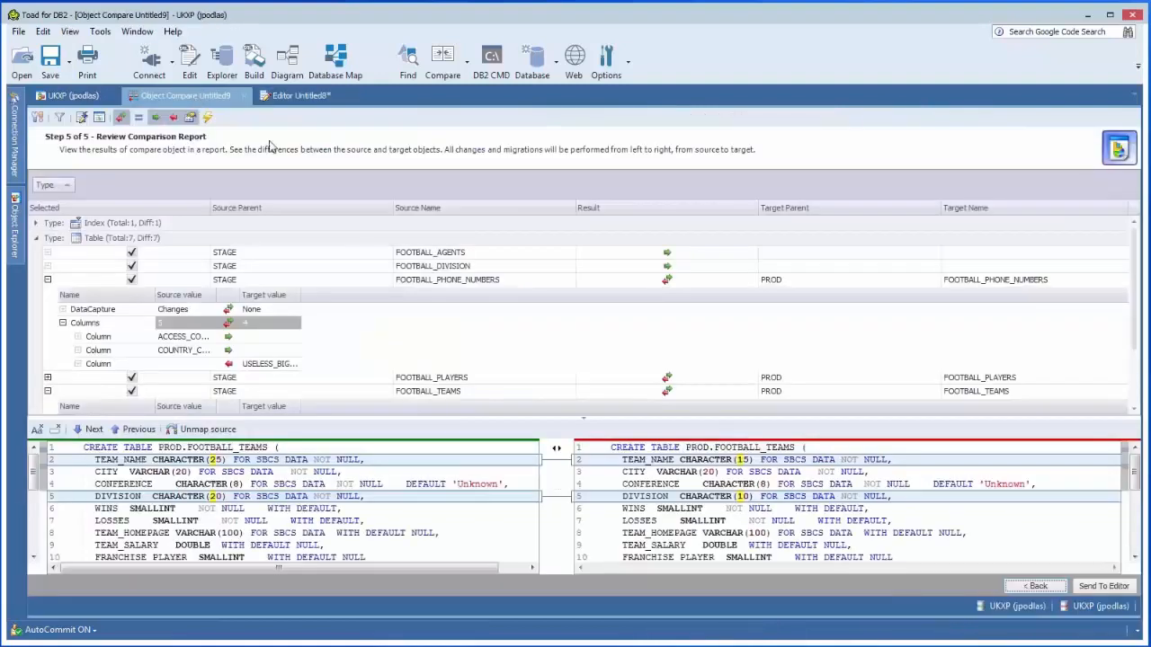